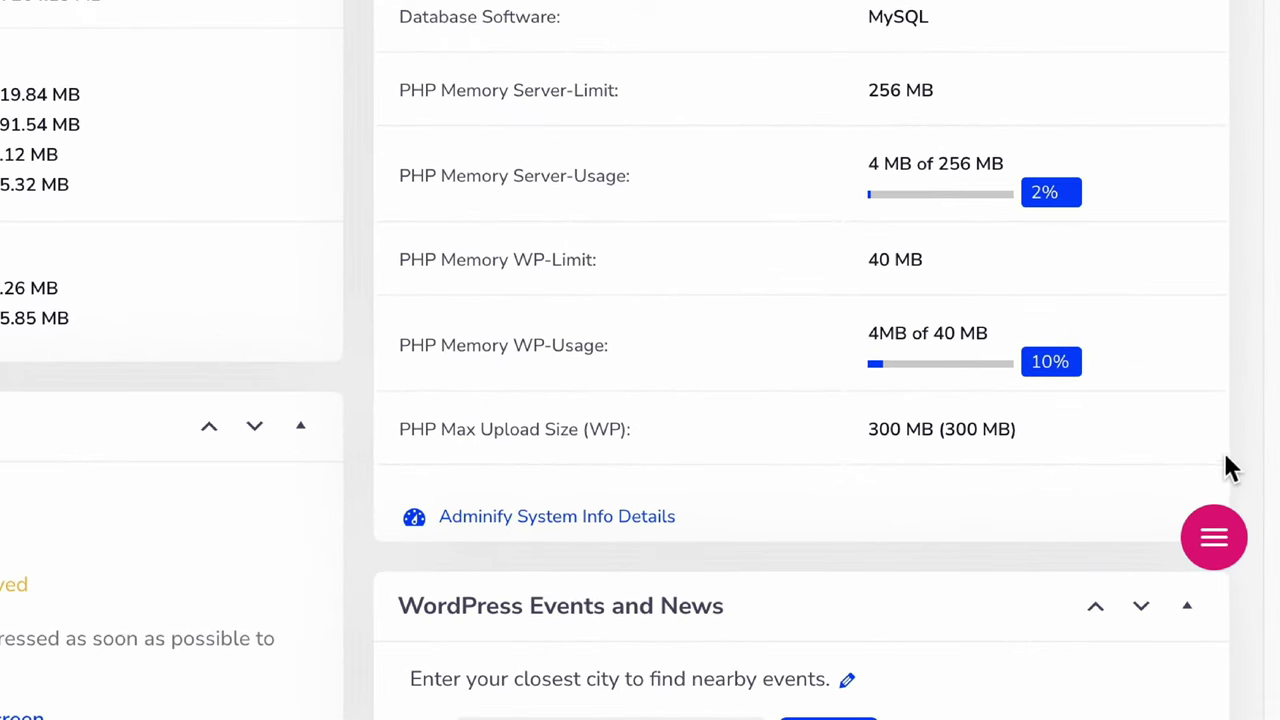
Expand the floating quick menu to view its shortcut icons, and collapse it again.
left_click(1216, 537)
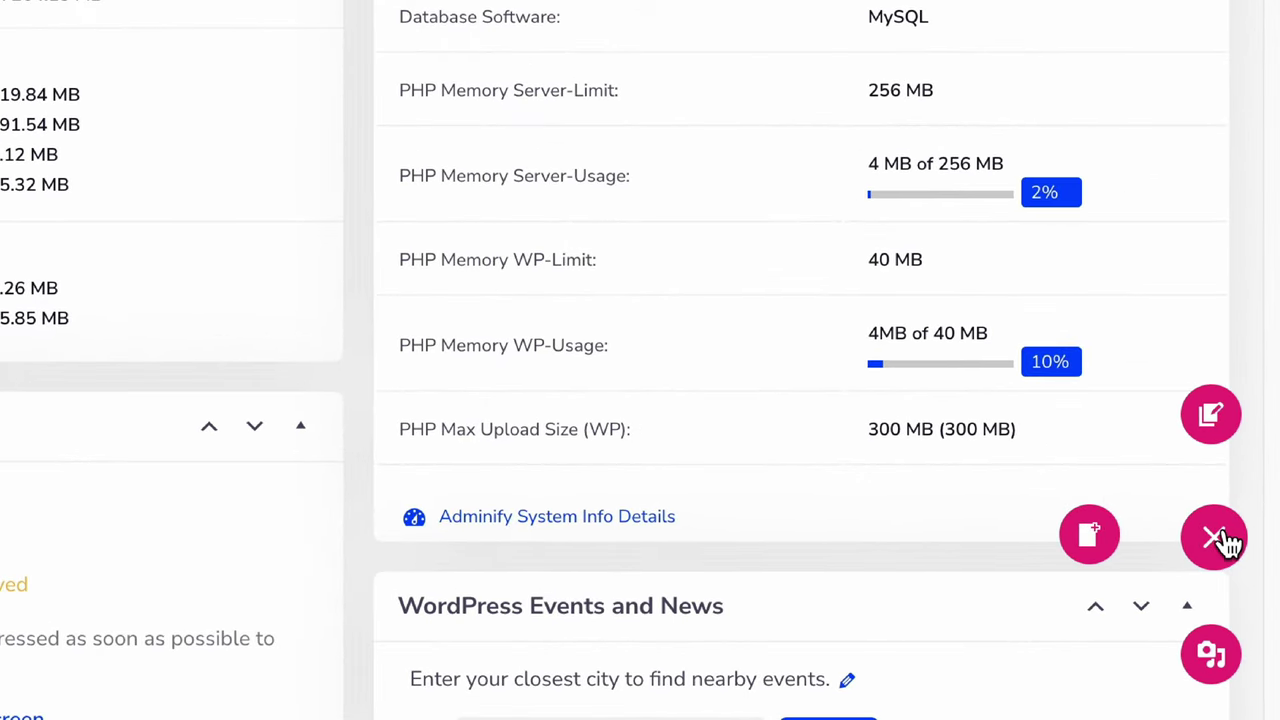
left_click(1216, 538)
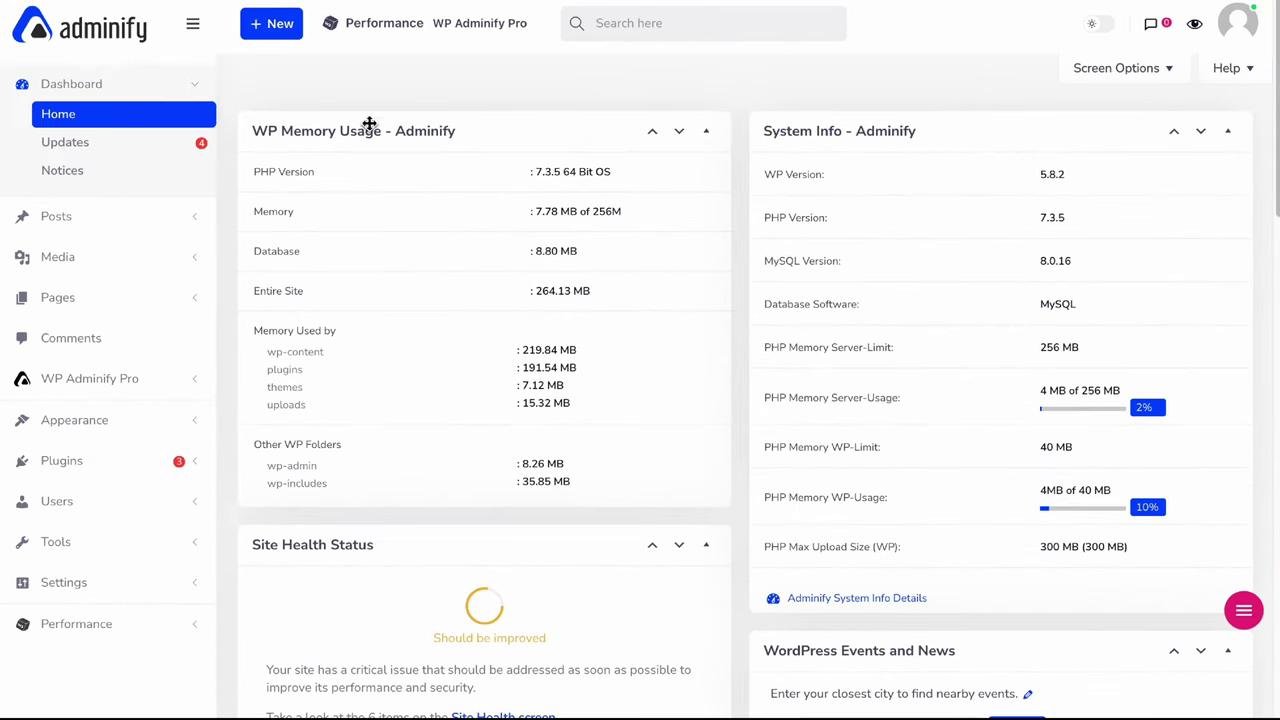
Open the Quick Menu settings among the WP Adminify Pro module settings.
mouse_move(166, 386)
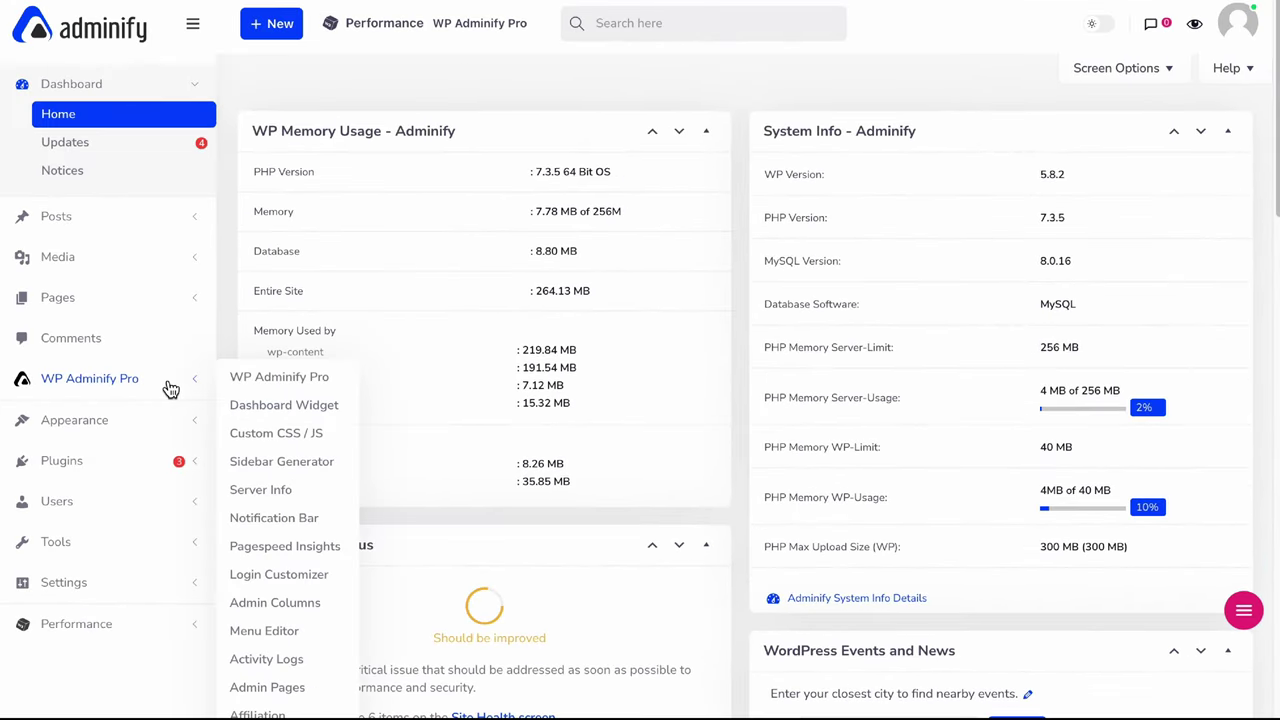
left_click(271, 375)
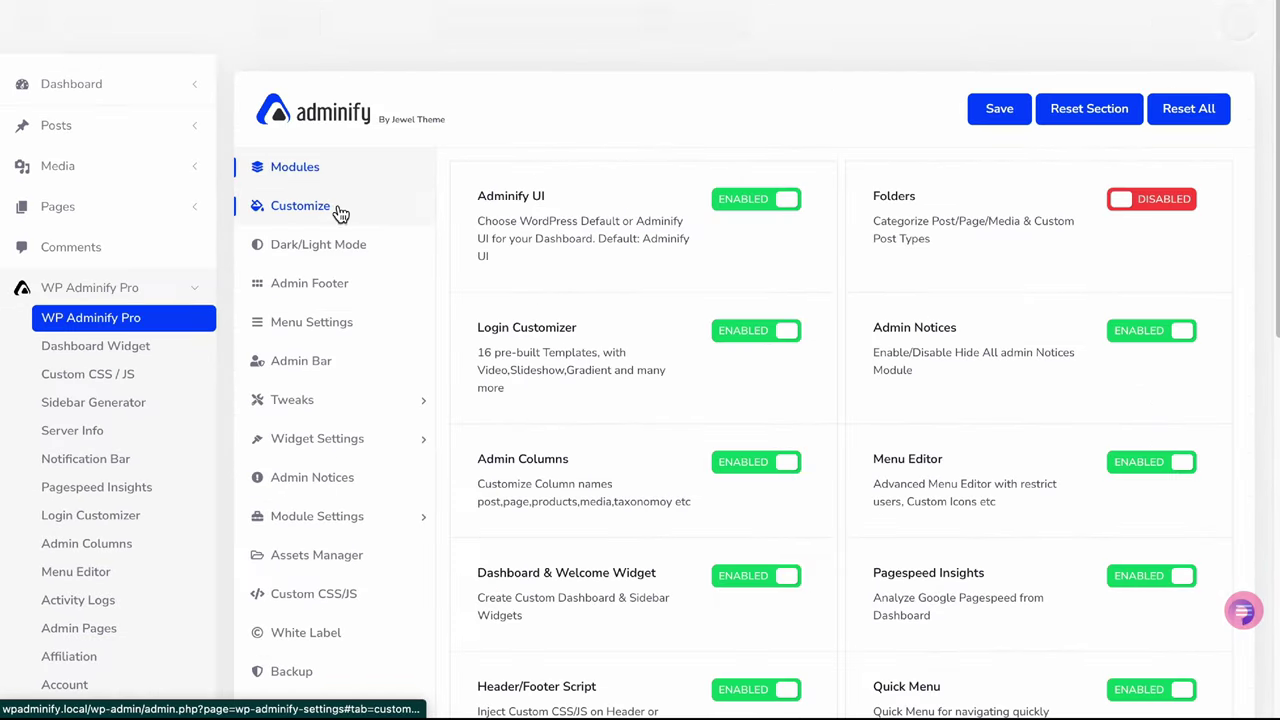
scroll(904, 327, "down", 1)
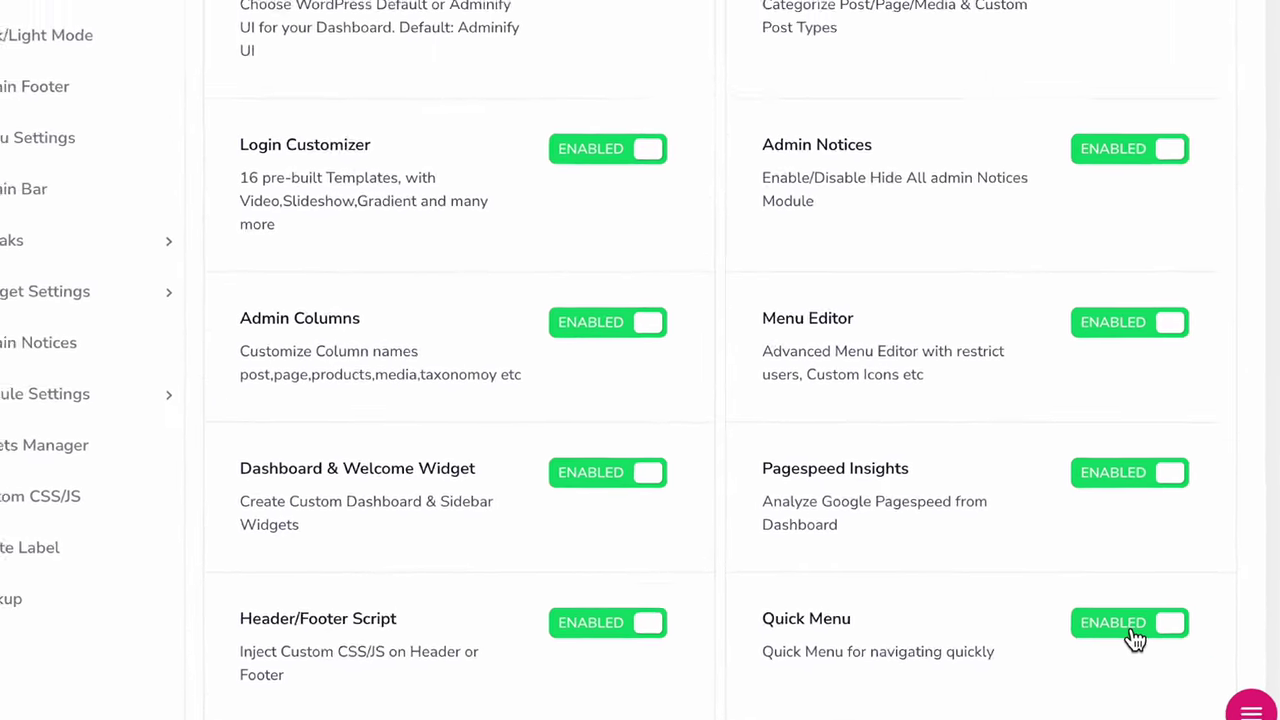
left_click(197, 464)
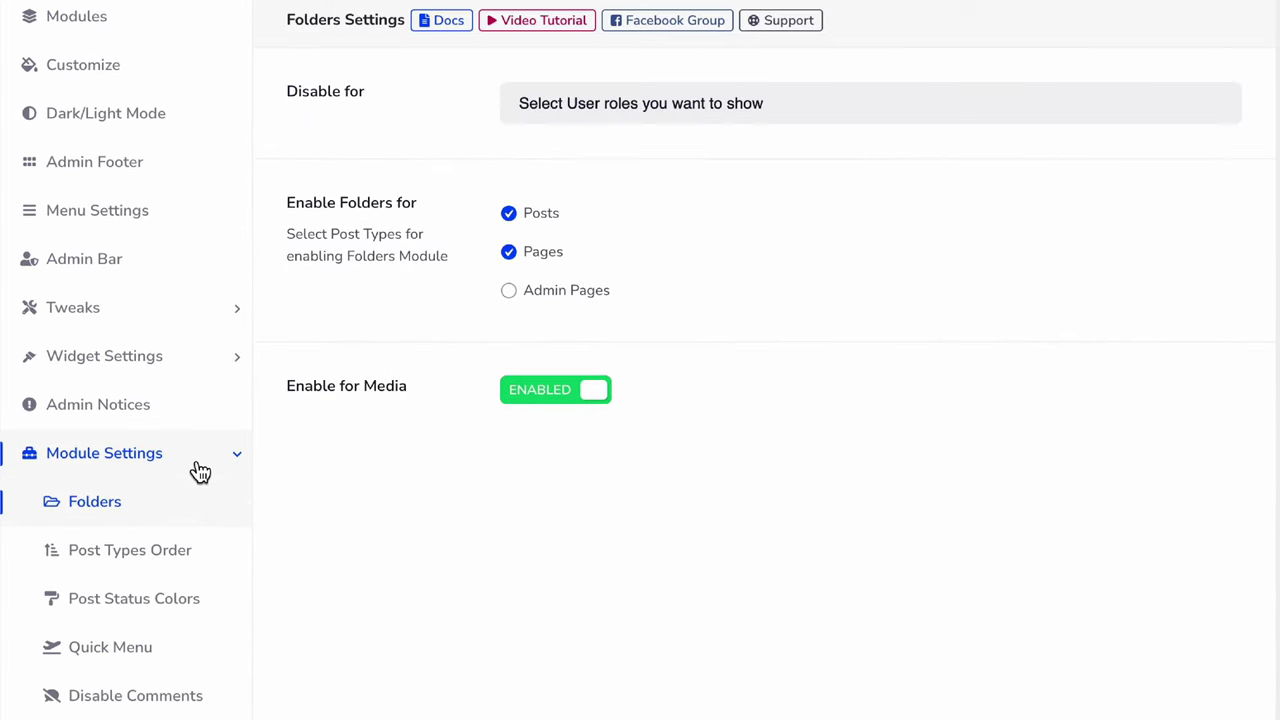
left_click(110, 658)
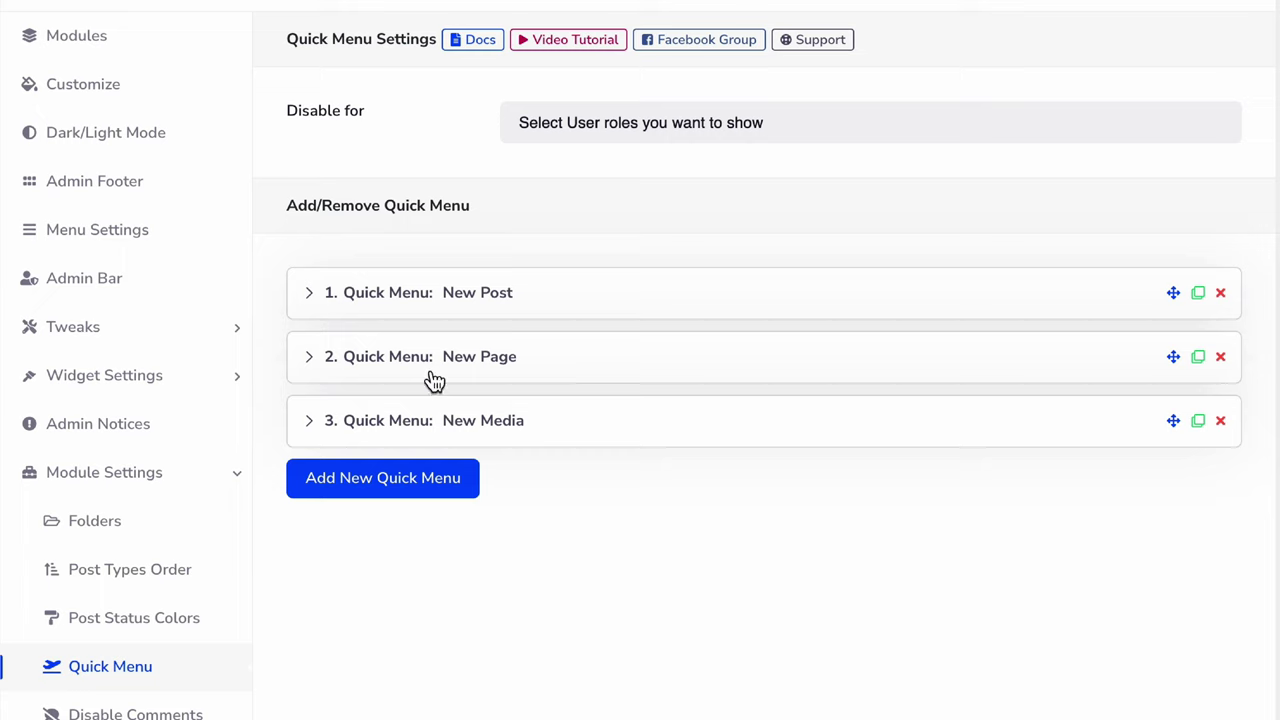
Change the New Post quick menu's icon to the double-arrow signpost from Simple Line Icons.
left_click(372, 311)
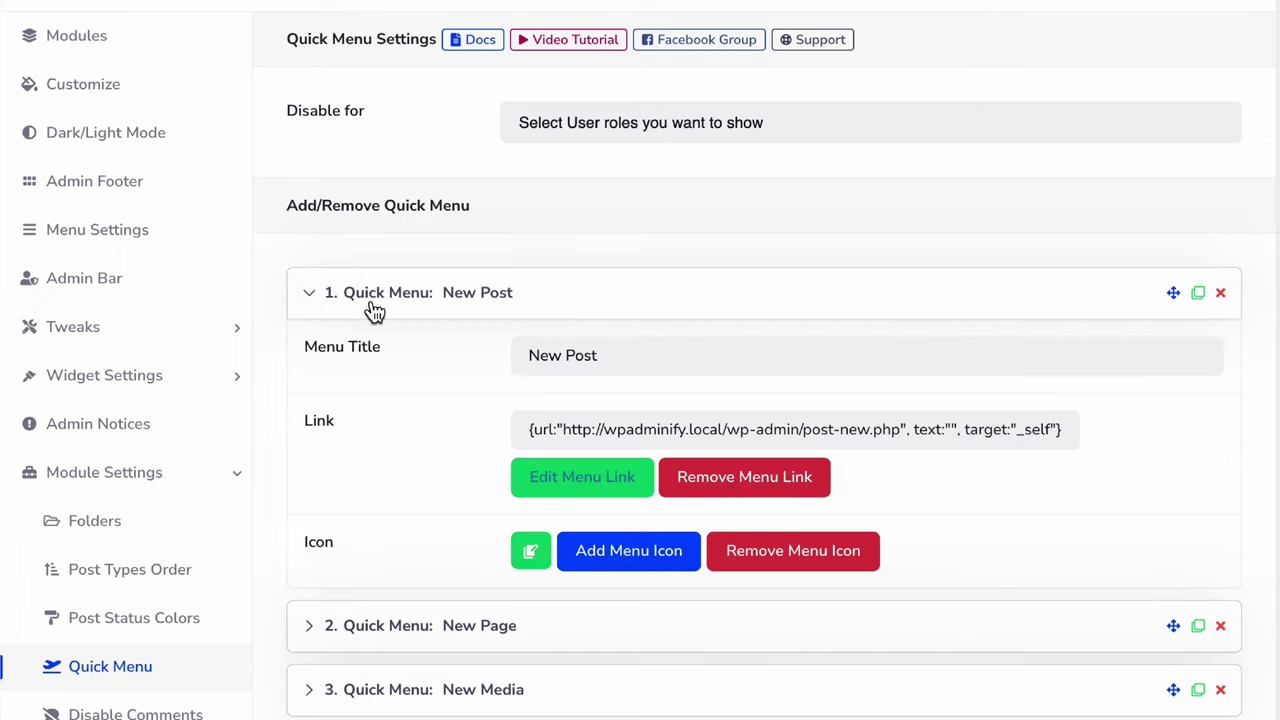
left_click(575, 558)
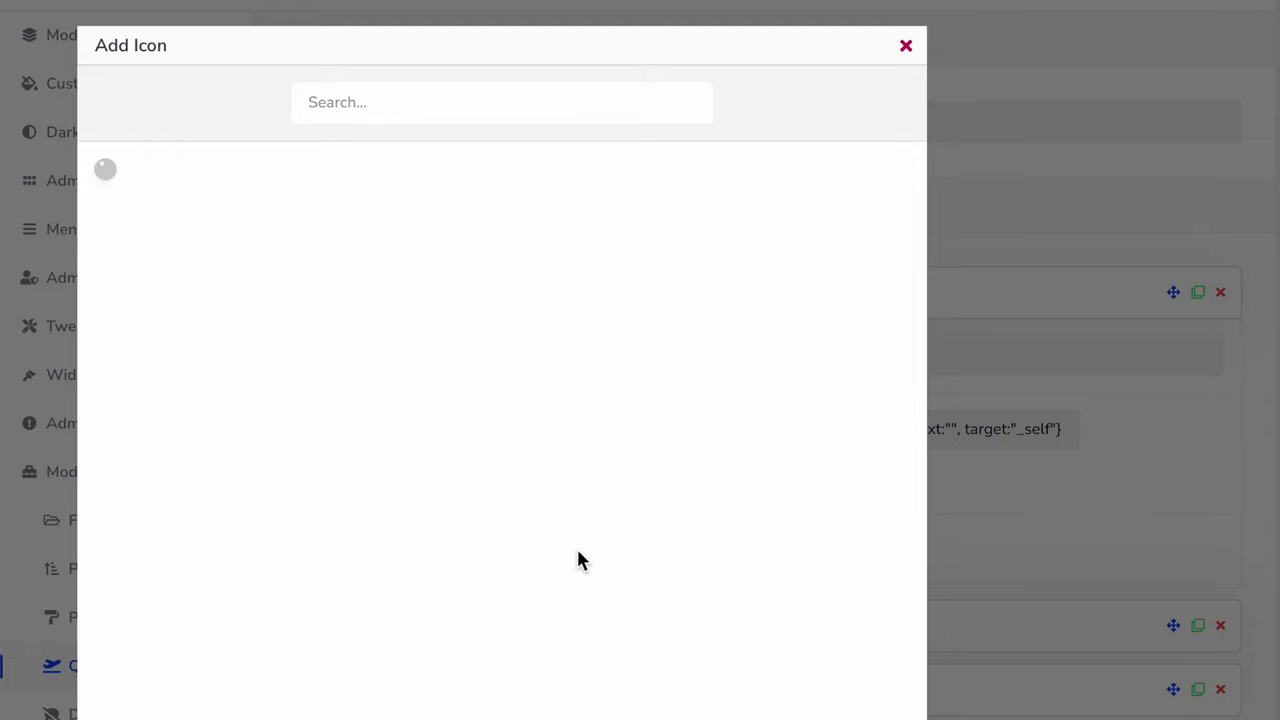
left_click(122, 298)
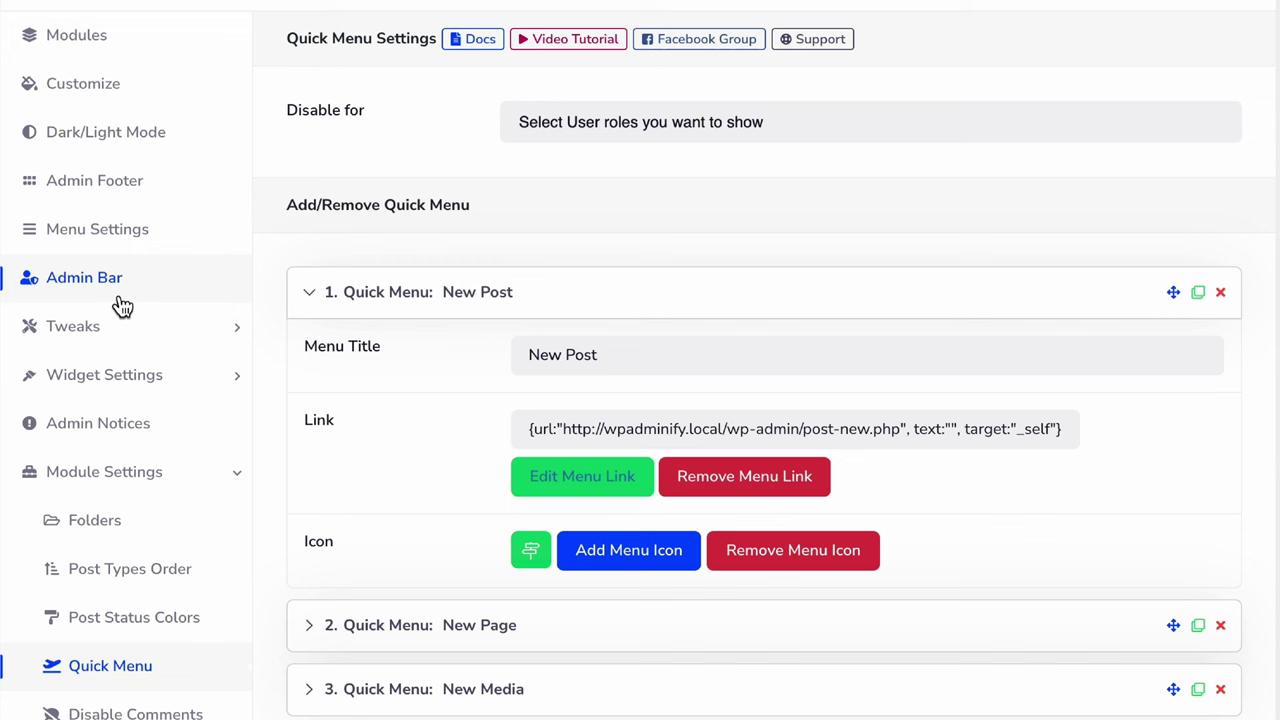
Change the New Page quick menu's icon to the shield from Simple Line Icons.
left_click(526, 640)
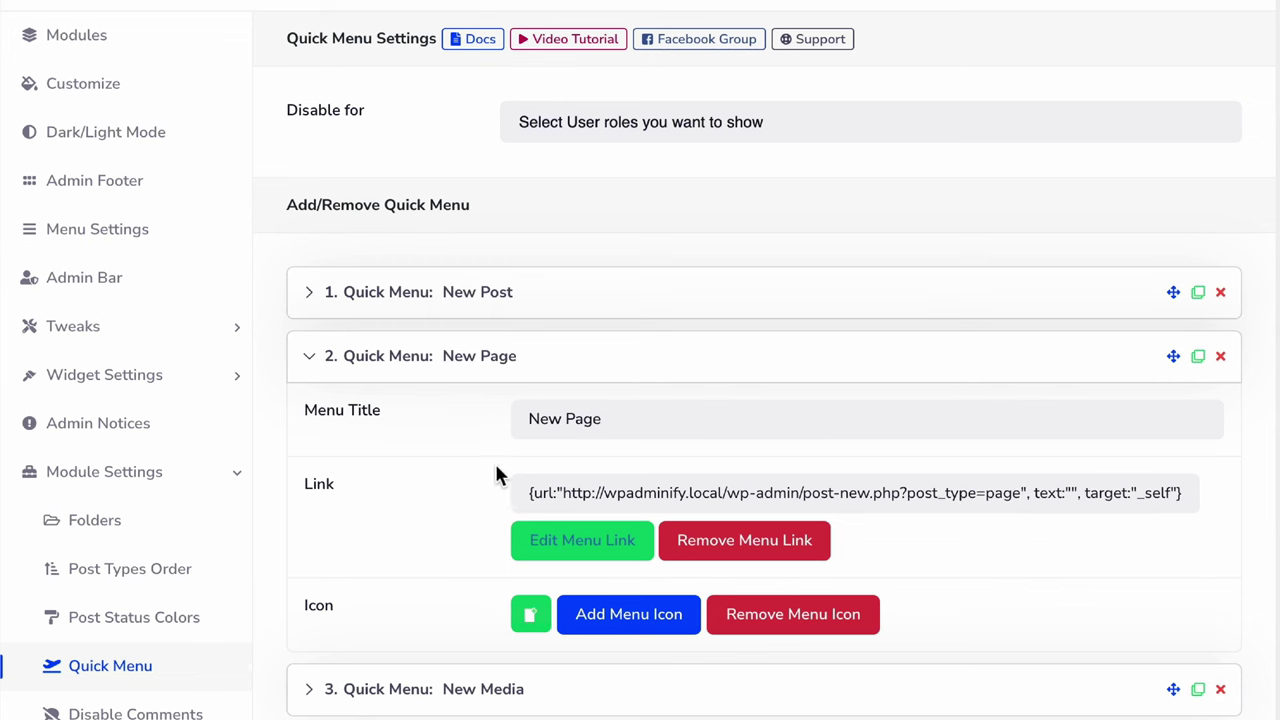
left_click(605, 620)
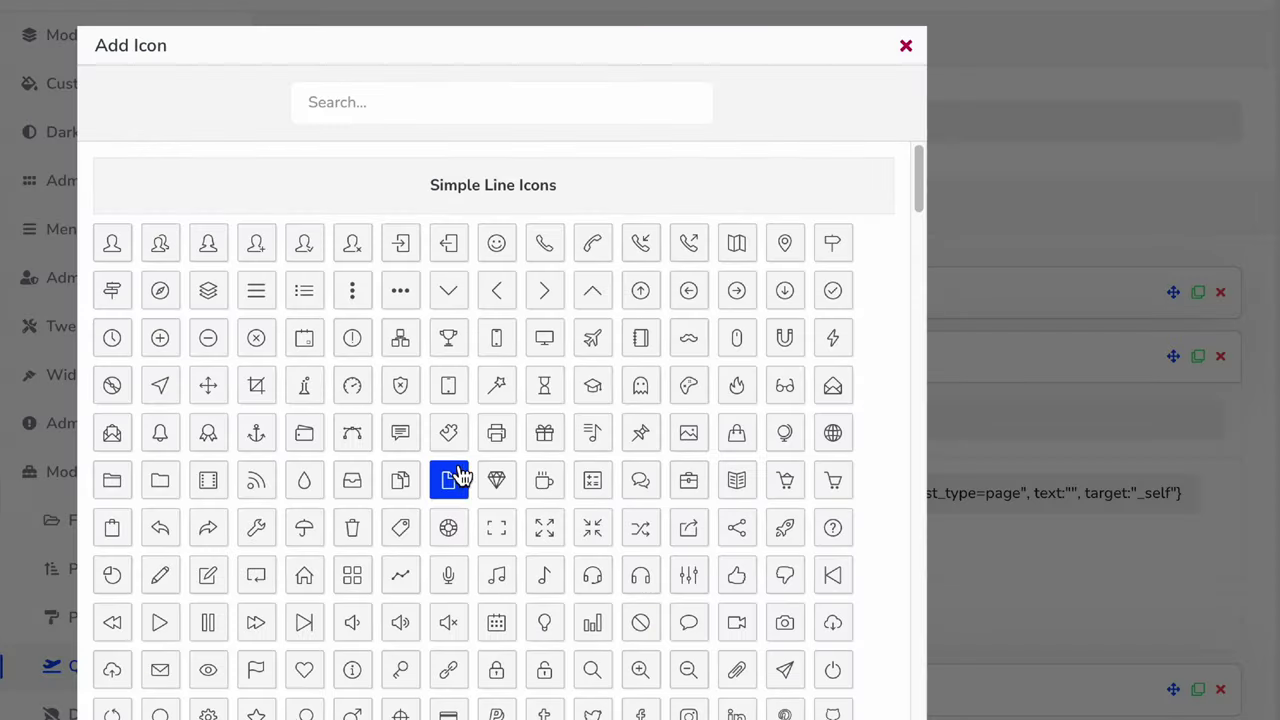
left_click(408, 397)
Change the New Media quick menu's icon to the pushpin from Simple Line Icons.
left_click(518, 688)
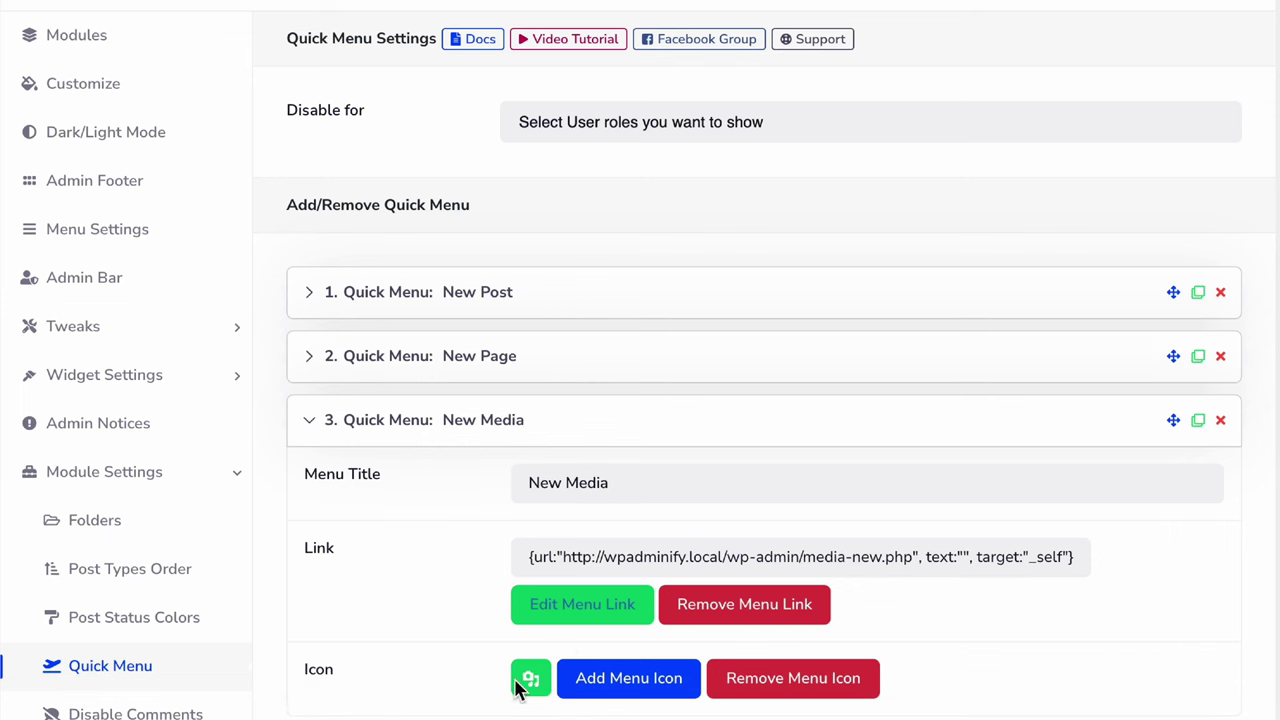
left_click(617, 688)
left_click(645, 437)
scroll(406, 640, "down", 3)
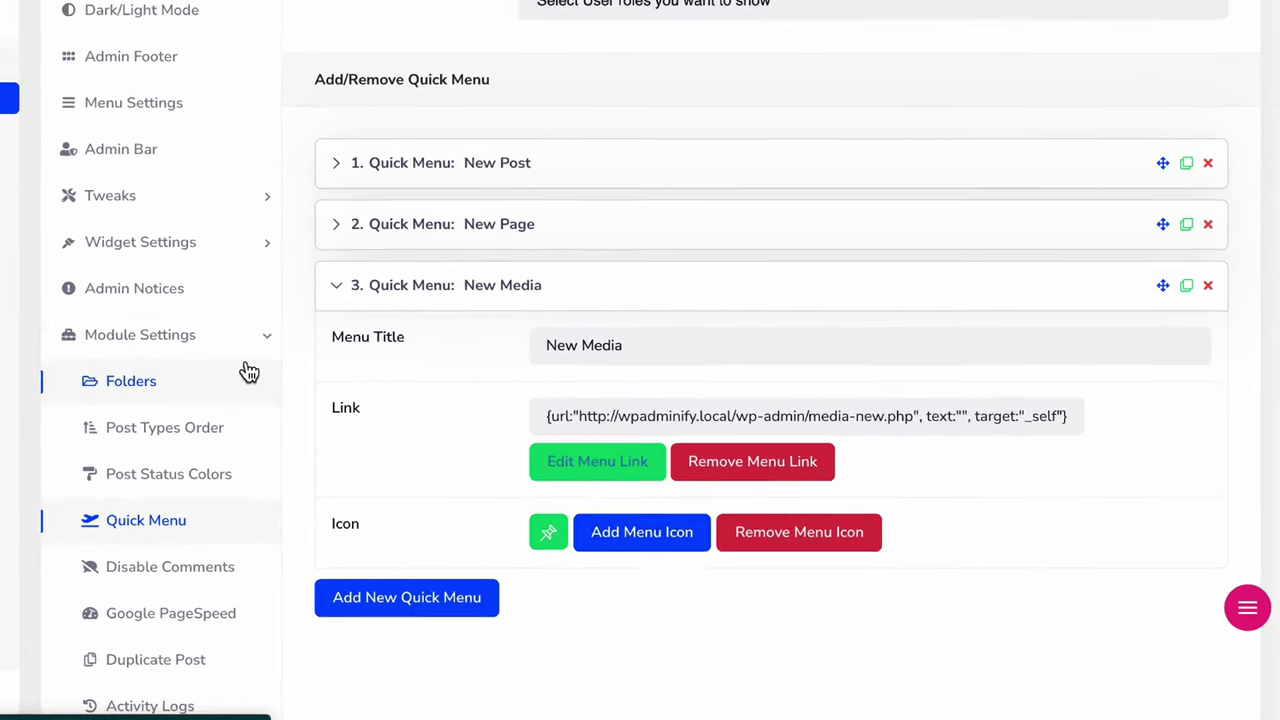
left_click(406, 597)
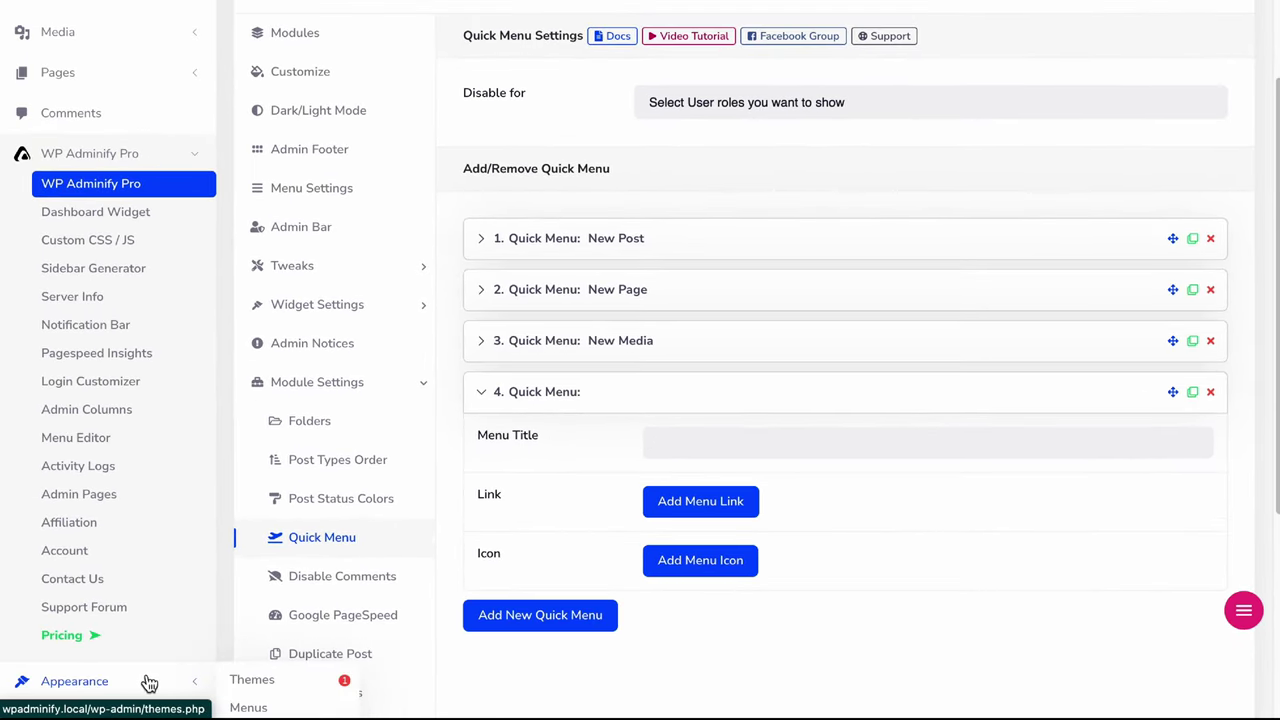
right_click(262, 680)
left_click(330, 672)
right_click(255, 686)
left_click(335, 666)
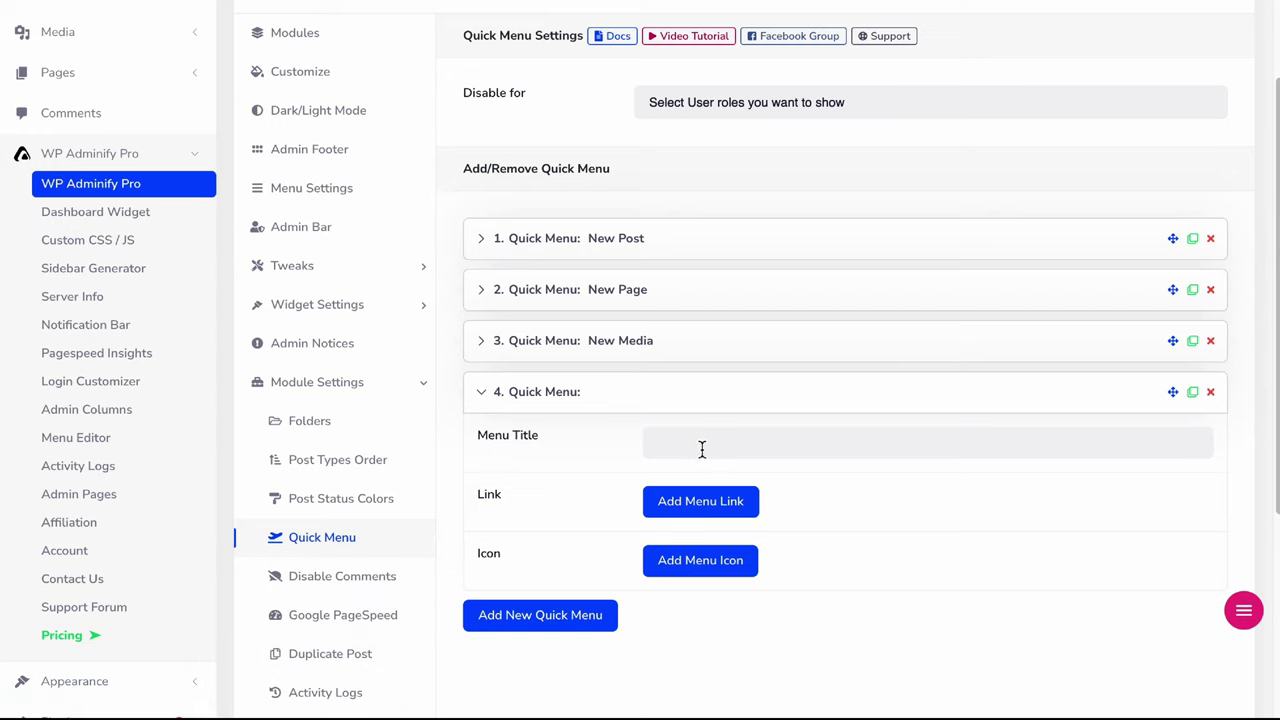
left_click(703, 501)
key("ctrl+v")
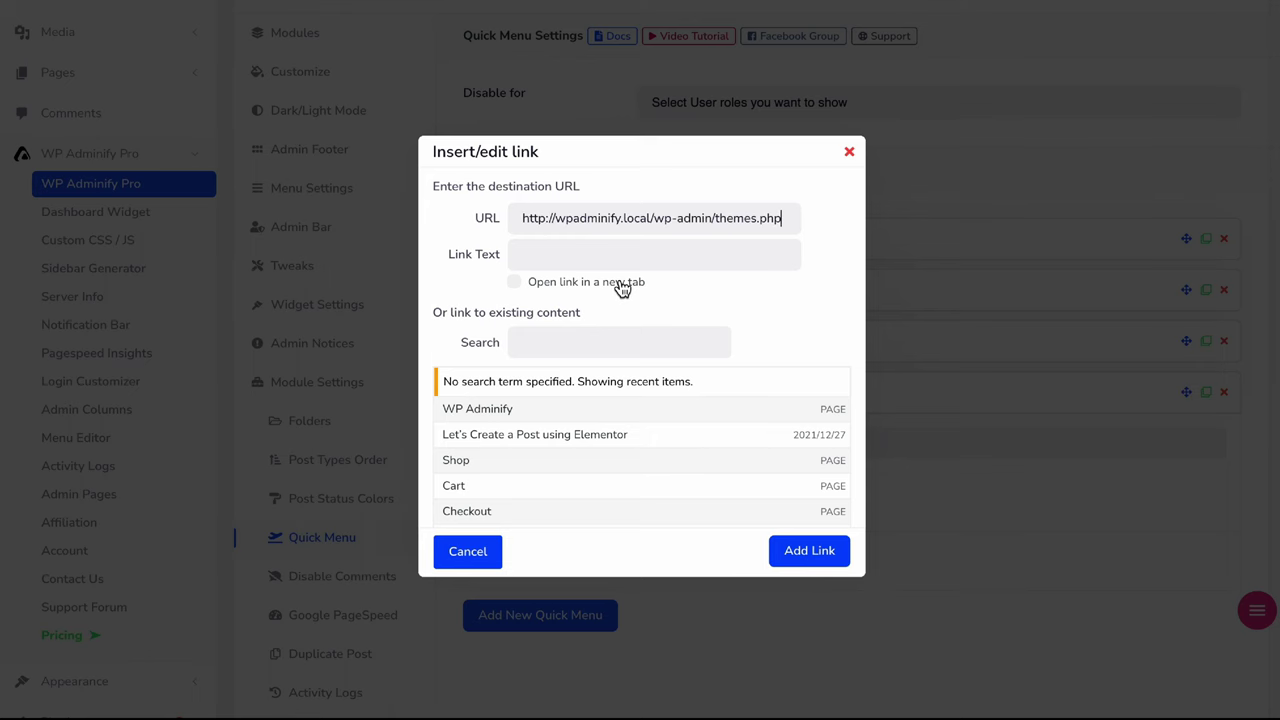
left_click(815, 552)
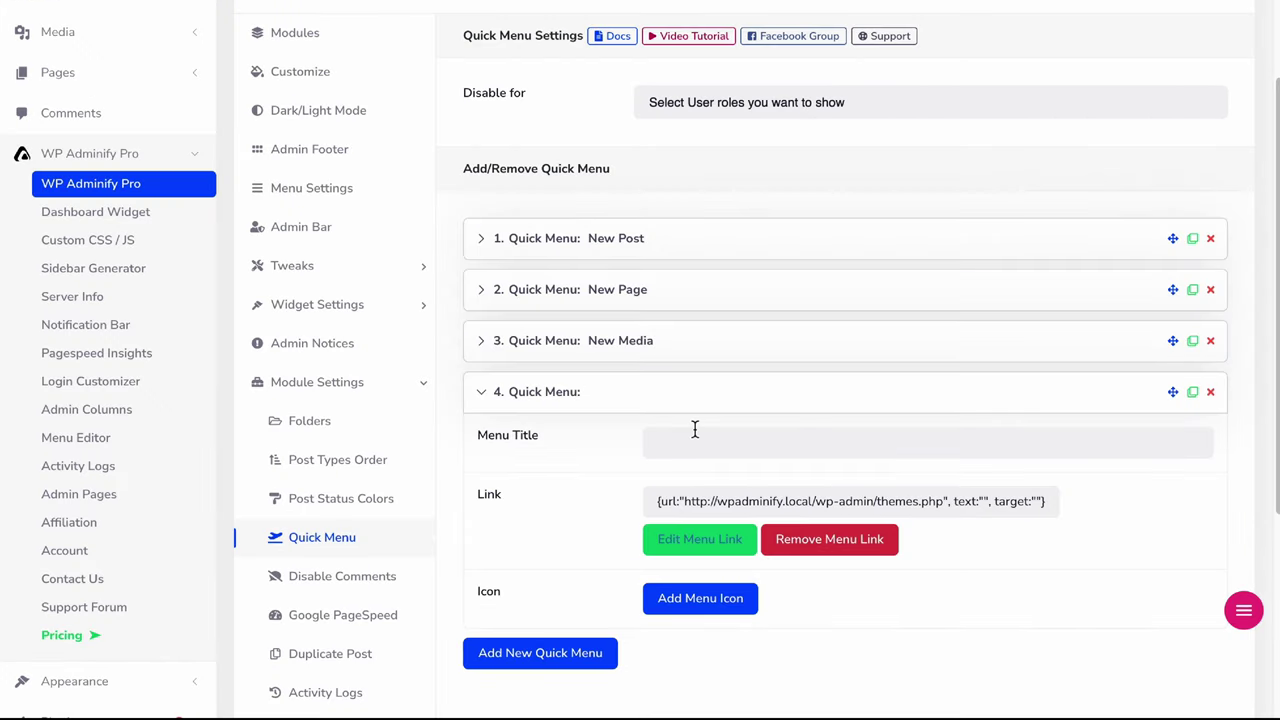
Title the fourth quick menu "Themes" and give it the coffee cup icon.
type("Themes")
left_click(700, 605)
left_click(672, 392)
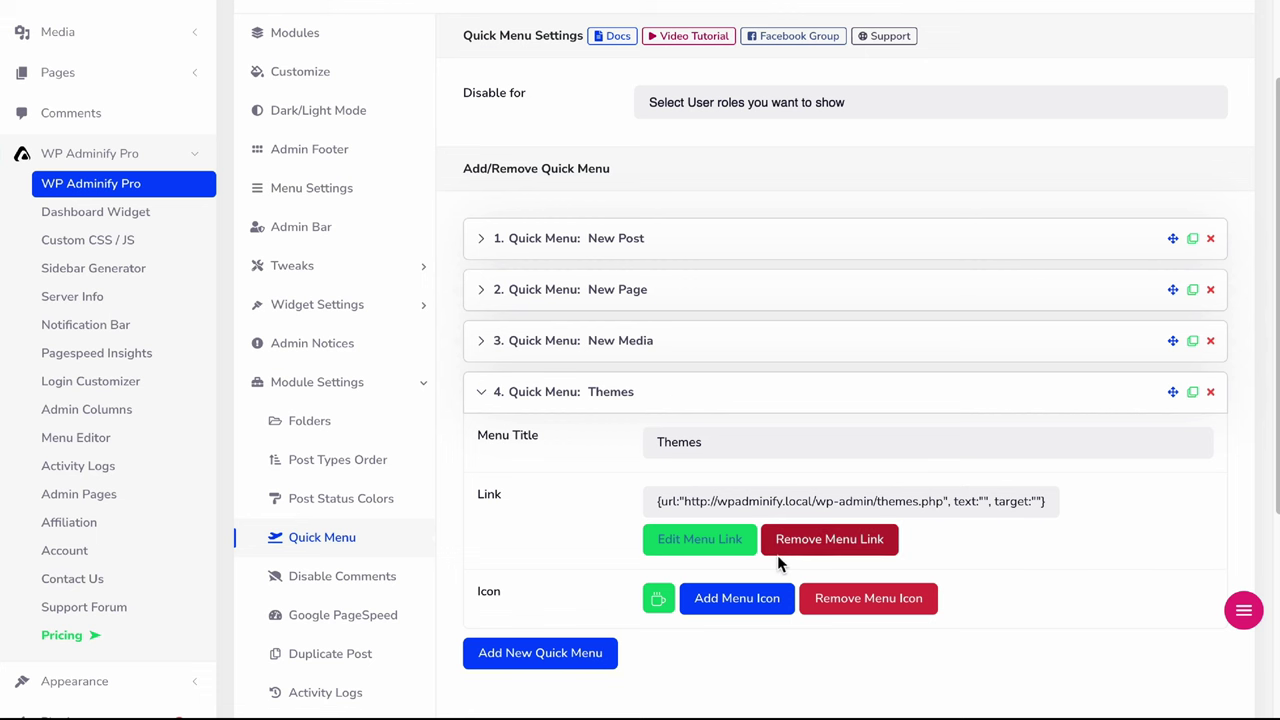
mouse_move(1238, 610)
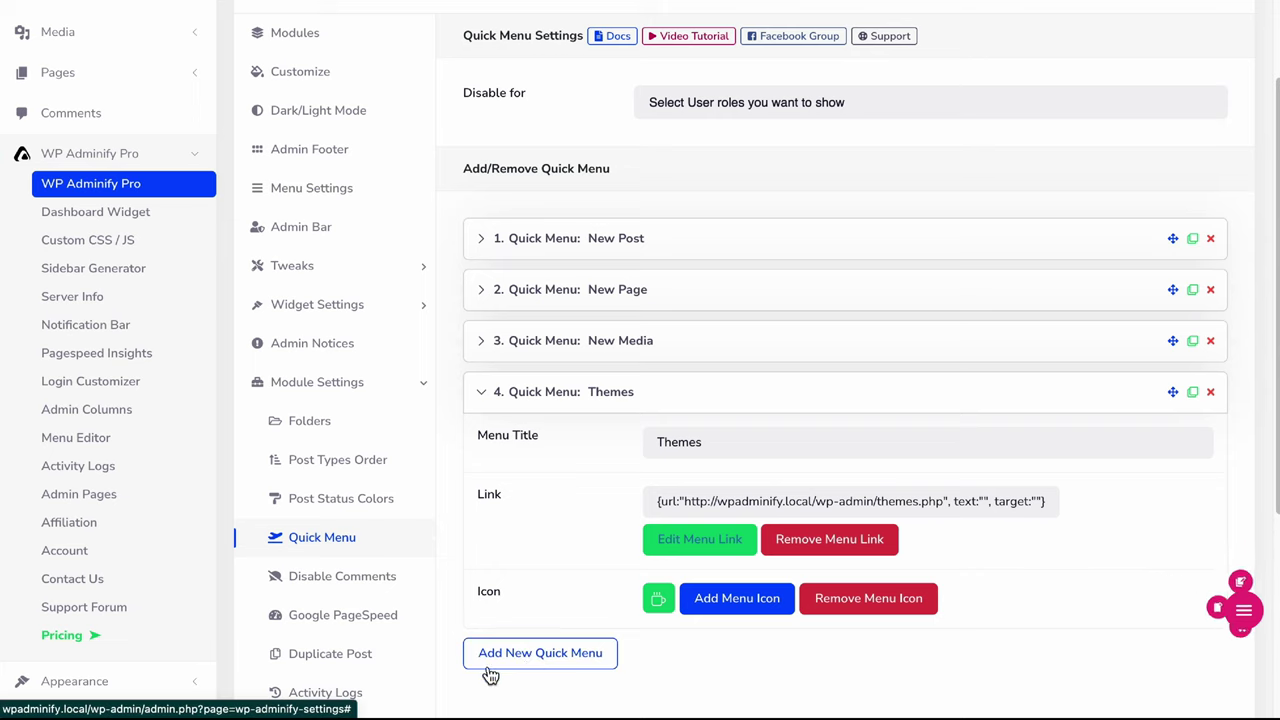
Add a fifth quick menu titled "Admin Column" and copy the link address of the Admin Columns page.
left_click(545, 653)
scroll(648, 455, "down", 1)
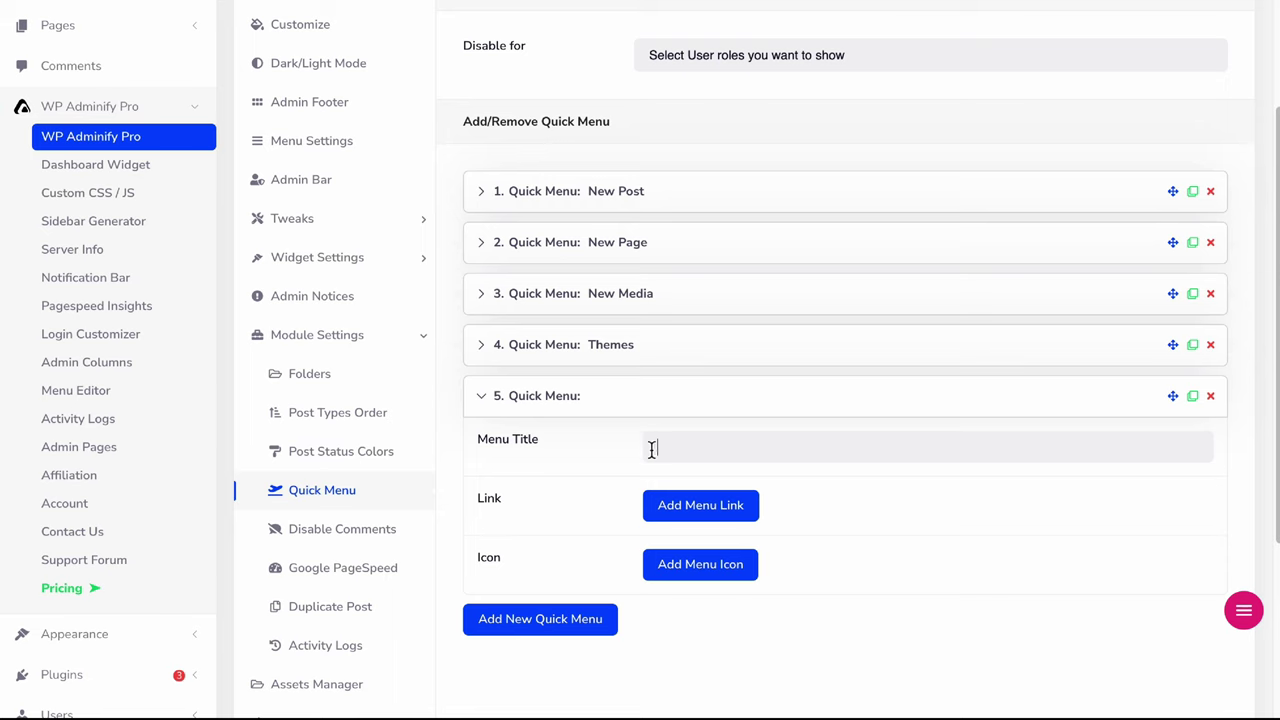
right_click(127, 366)
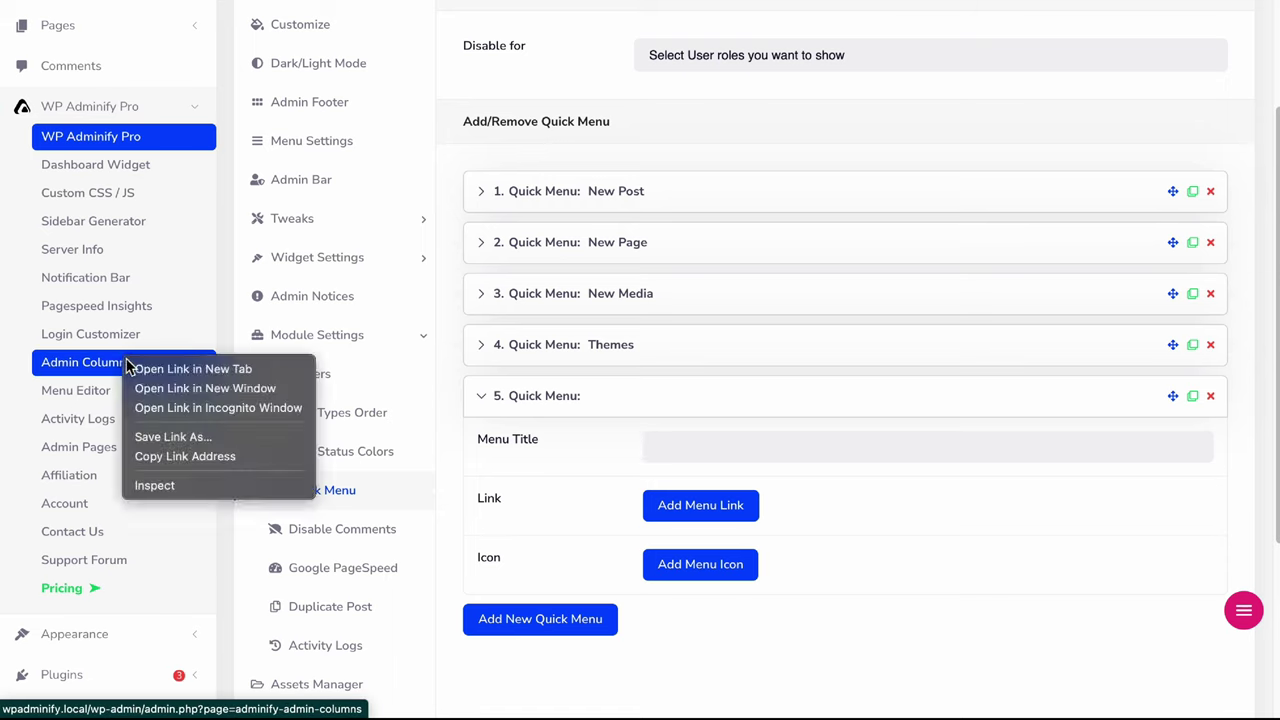
left_click(185, 456)
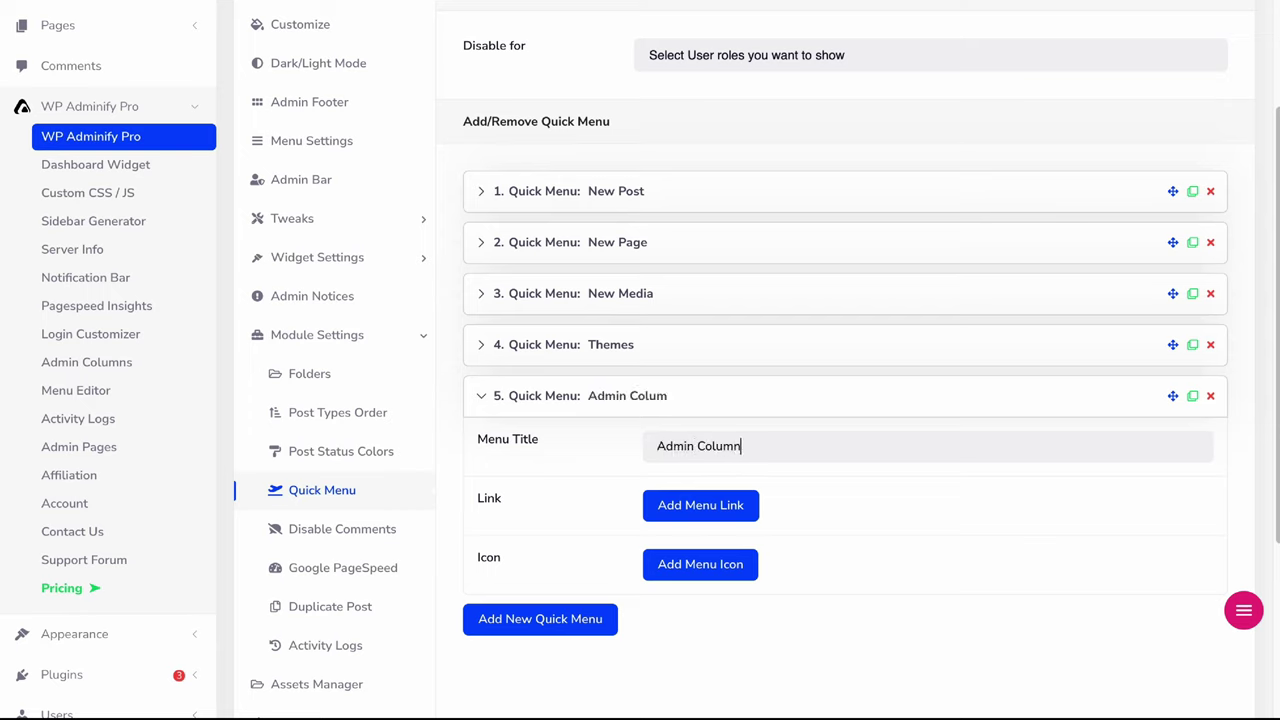
Link the Admin Column quick menu to the copied Admin Columns address and give it the palette icon.
left_click(745, 505)
key("ctrl+v")
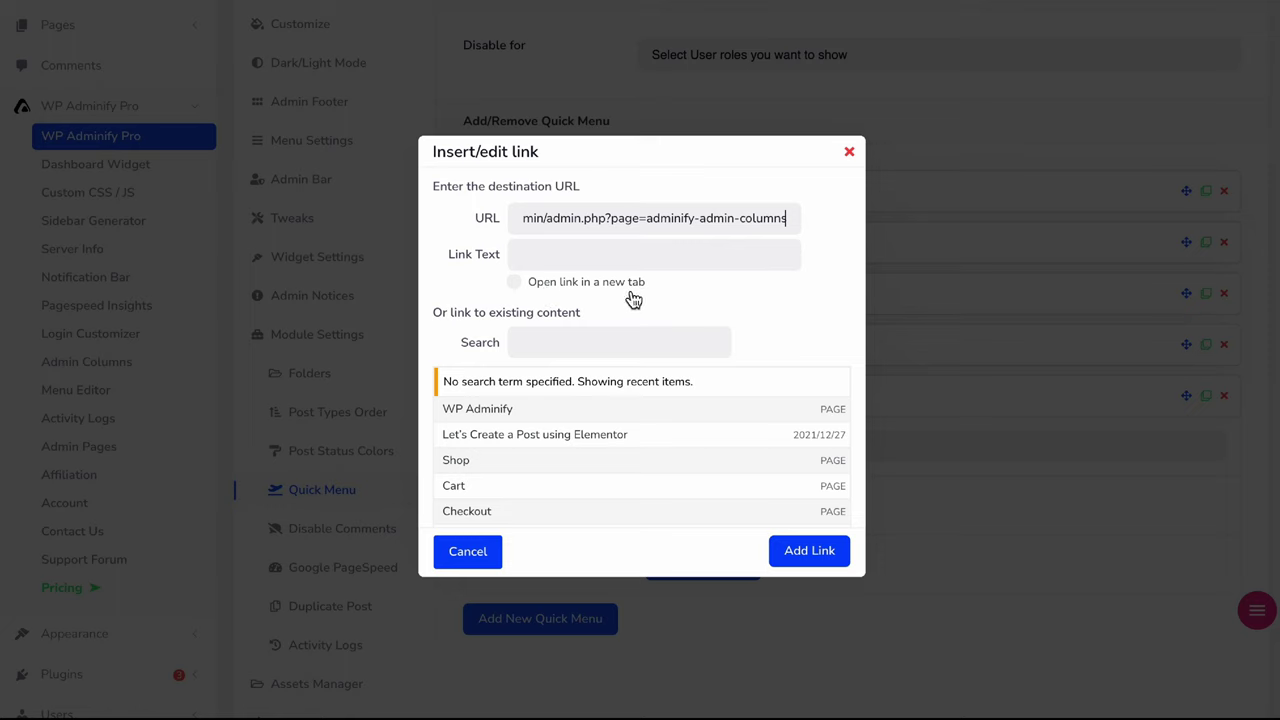
left_click(810, 551)
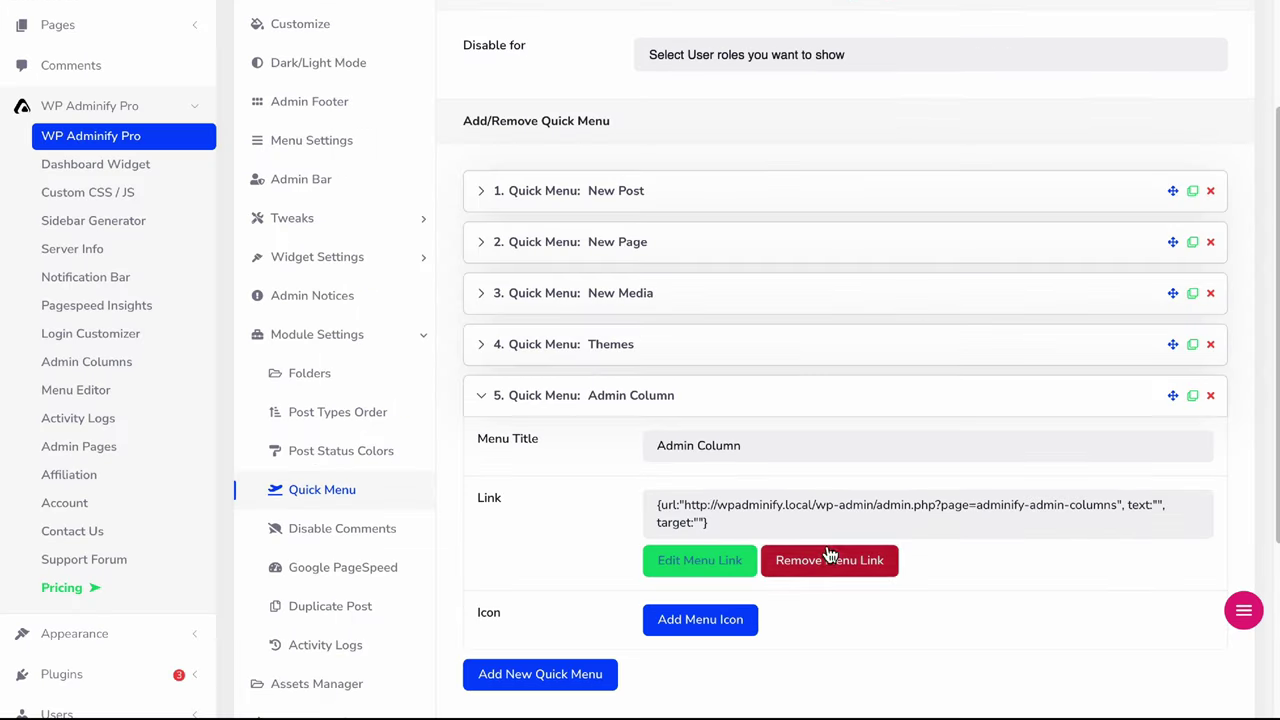
left_click(728, 622)
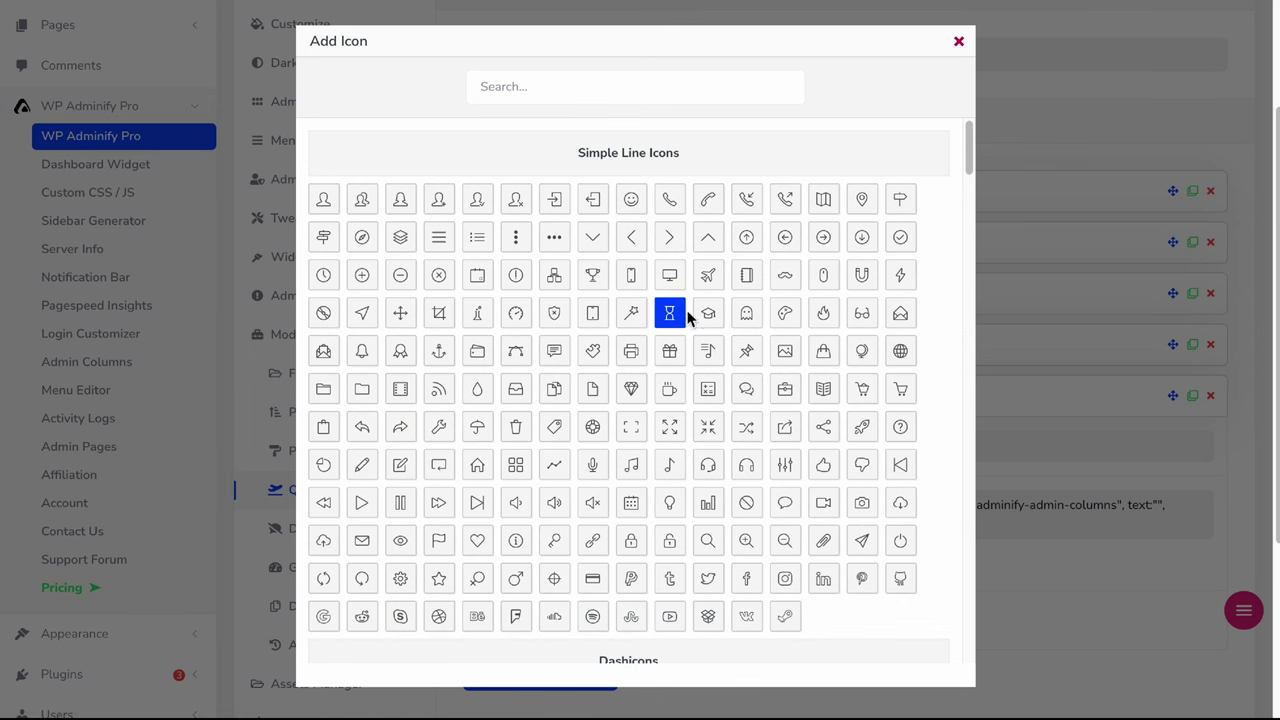
left_click(784, 315)
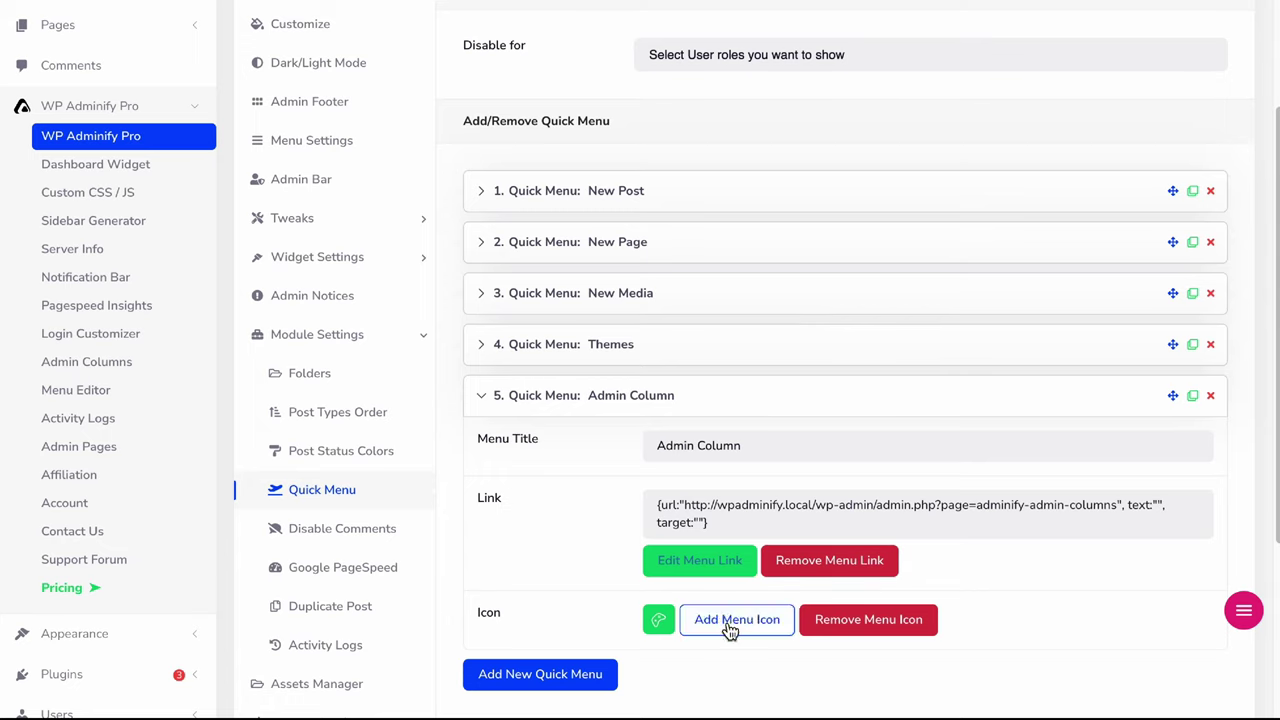
Add a sixth quick menu titled "Activity logs" and copy the link address of the Activity Logs page.
scroll(600, 589, "down", 1)
left_click(577, 622)
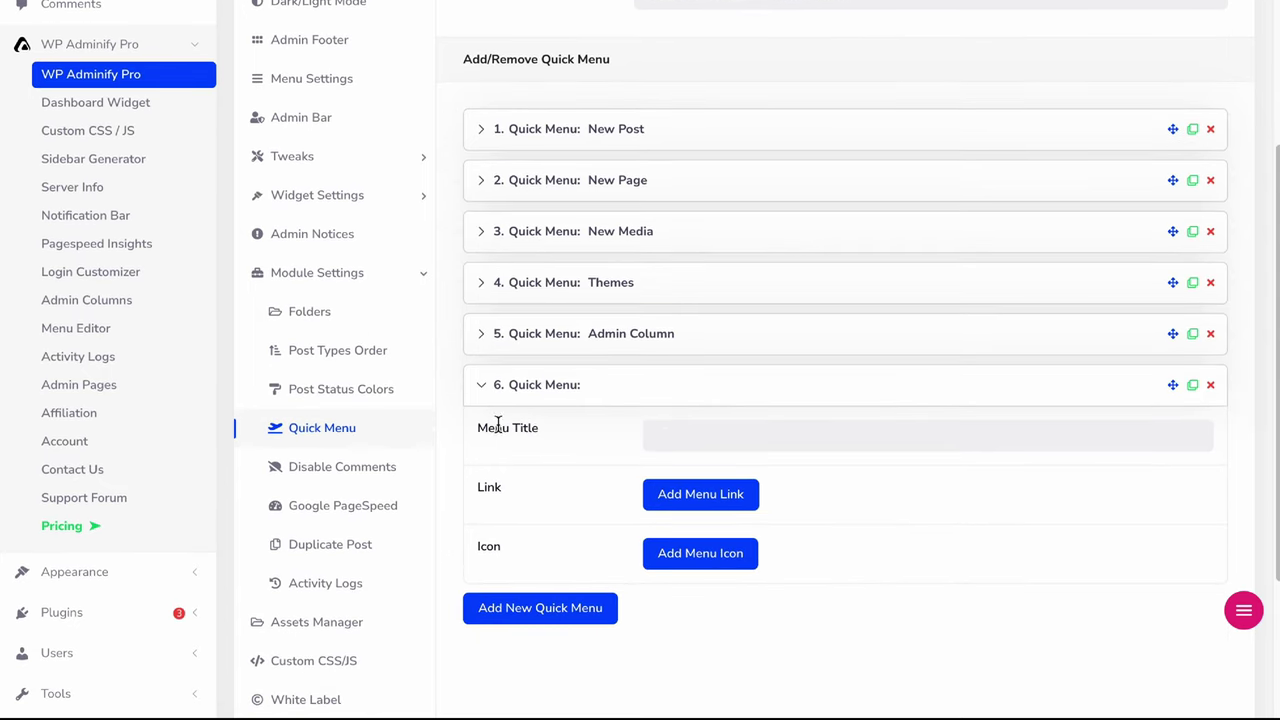
right_click(117, 368)
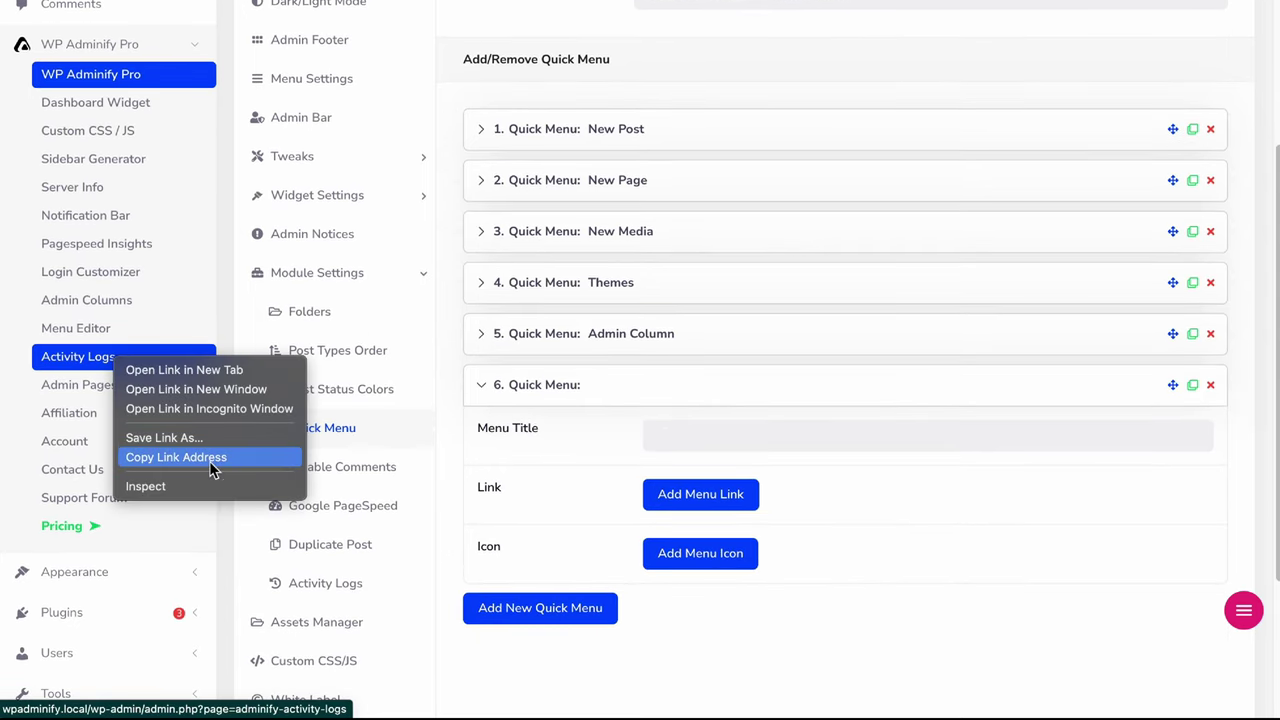
left_click(214, 456)
left_click(756, 431)
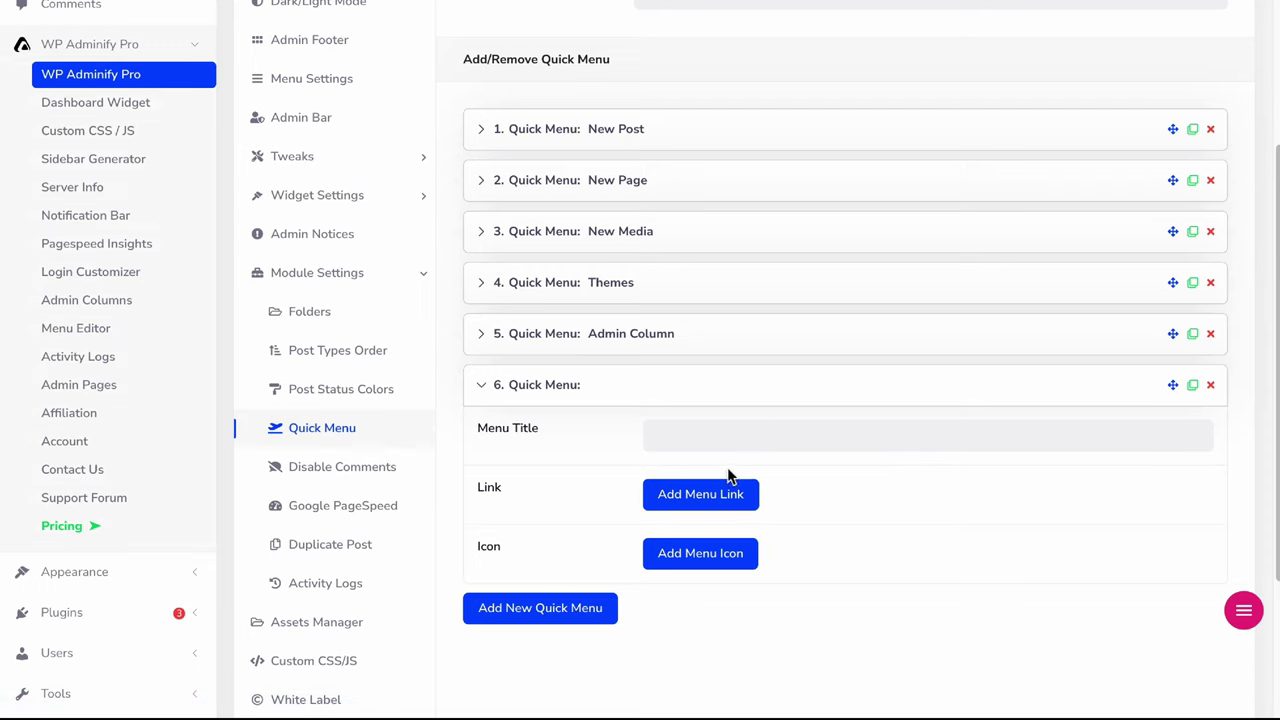
type("Activity logs")
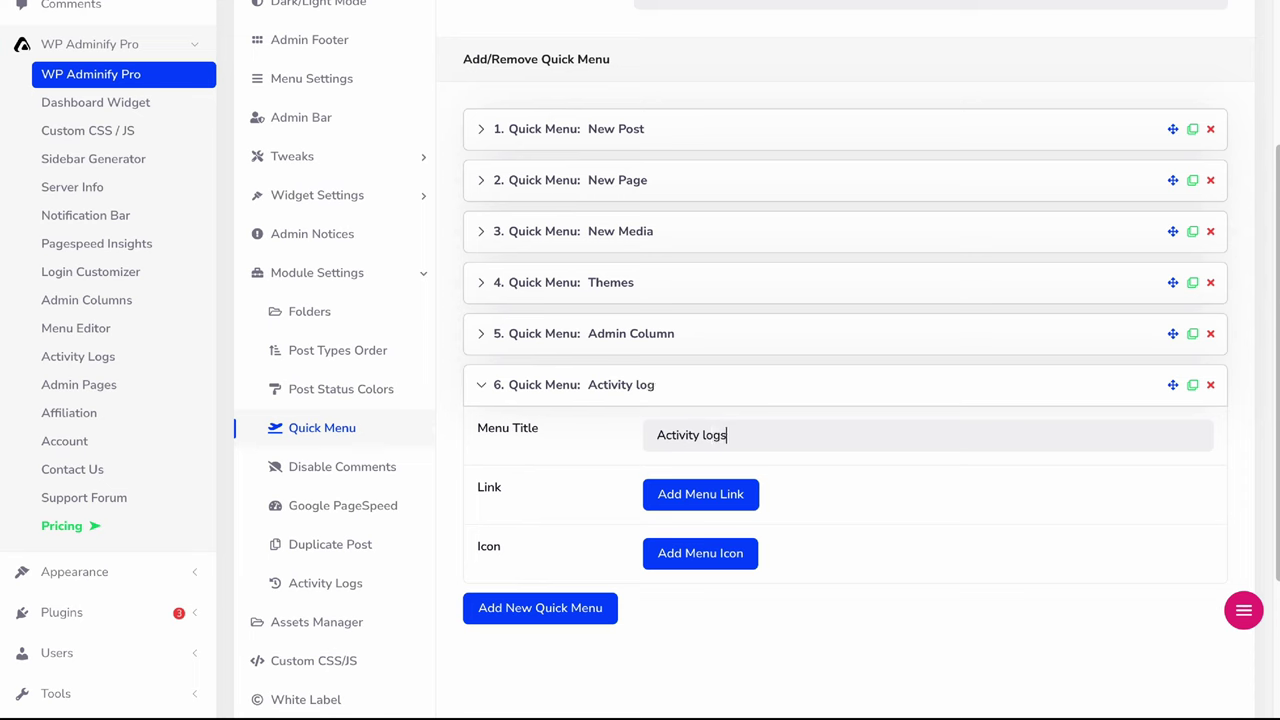
Link the Activity logs quick menu to the copied Activity Logs address and give it the hourglass icon.
left_click(717, 500)
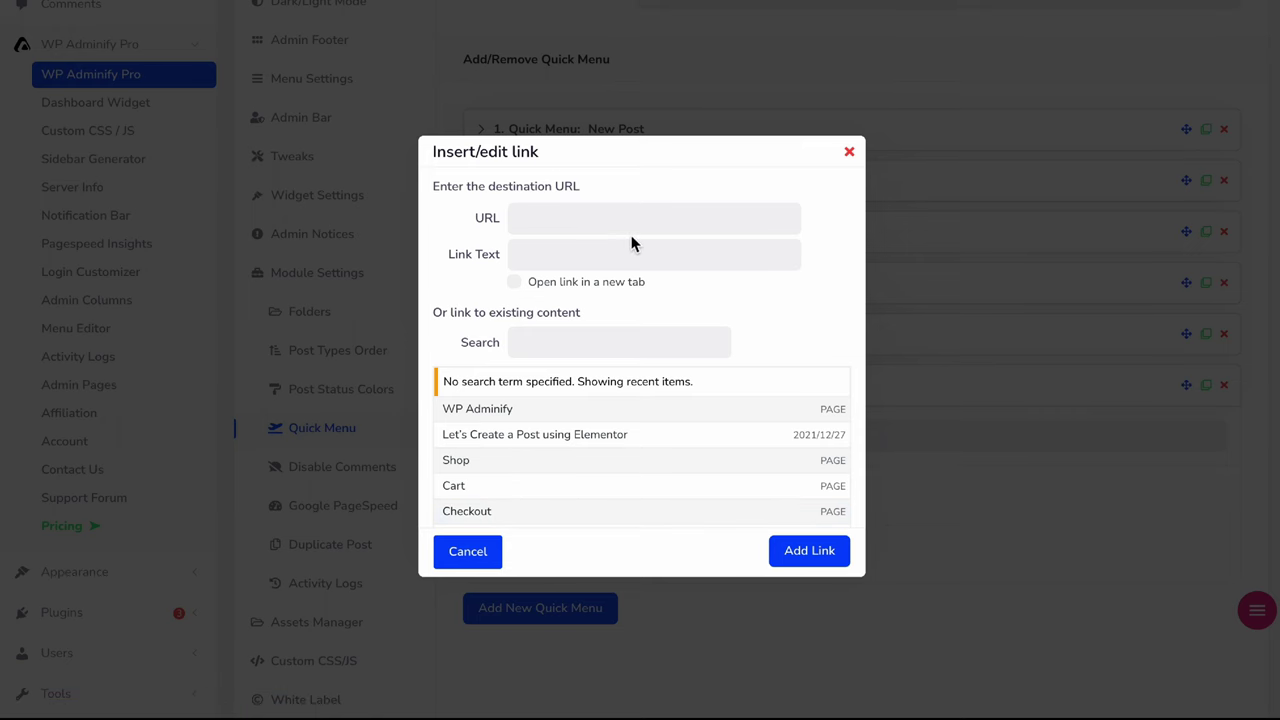
key("ctrl+v")
left_click(782, 289)
left_click(809, 550)
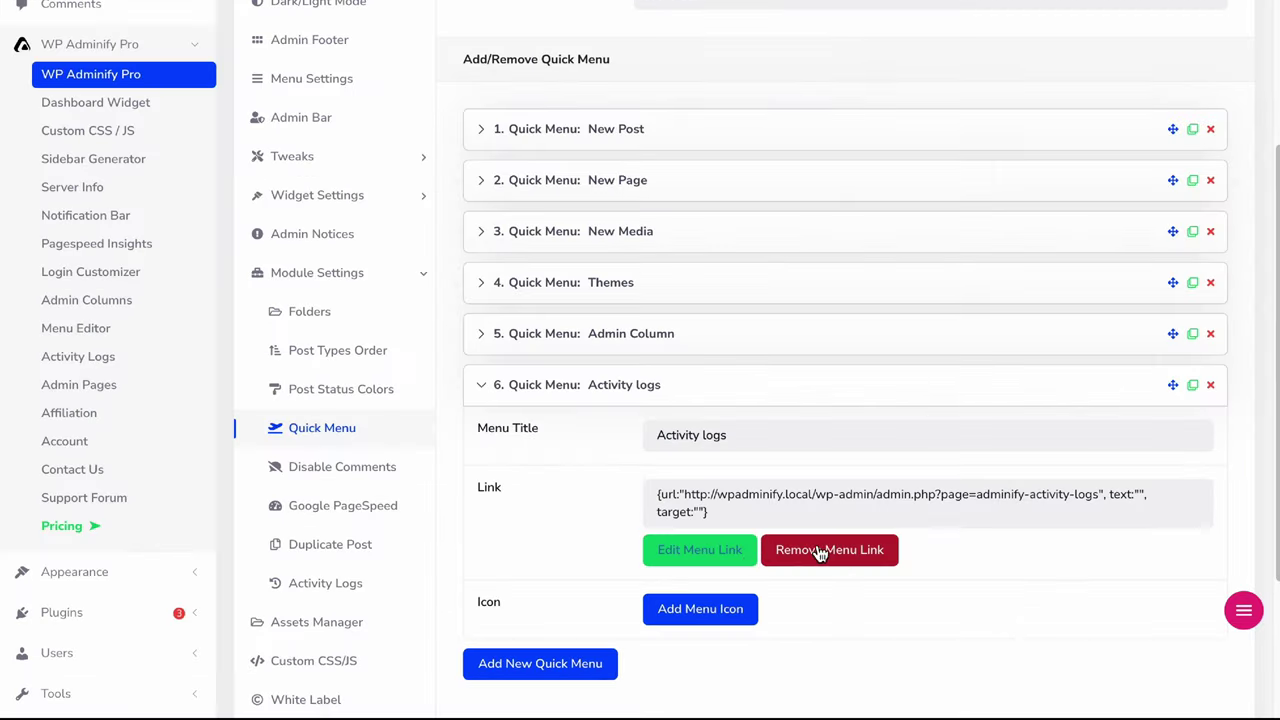
left_click(700, 612)
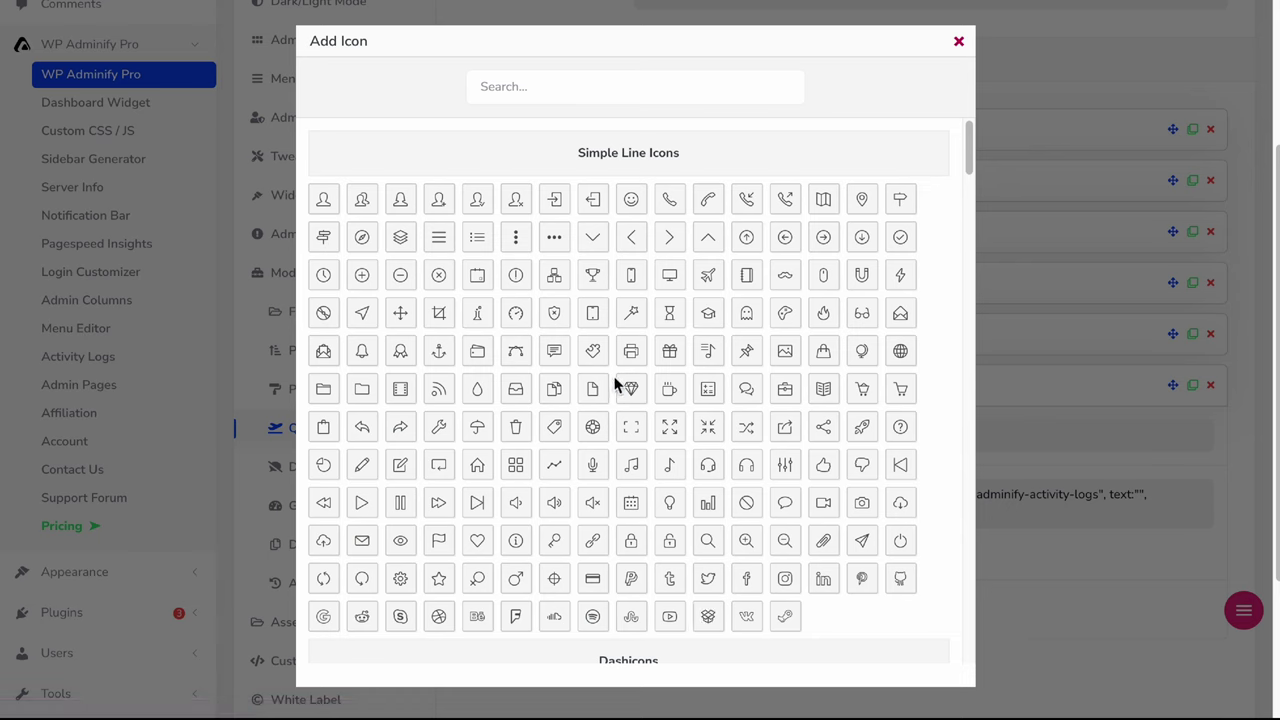
left_click(670, 316)
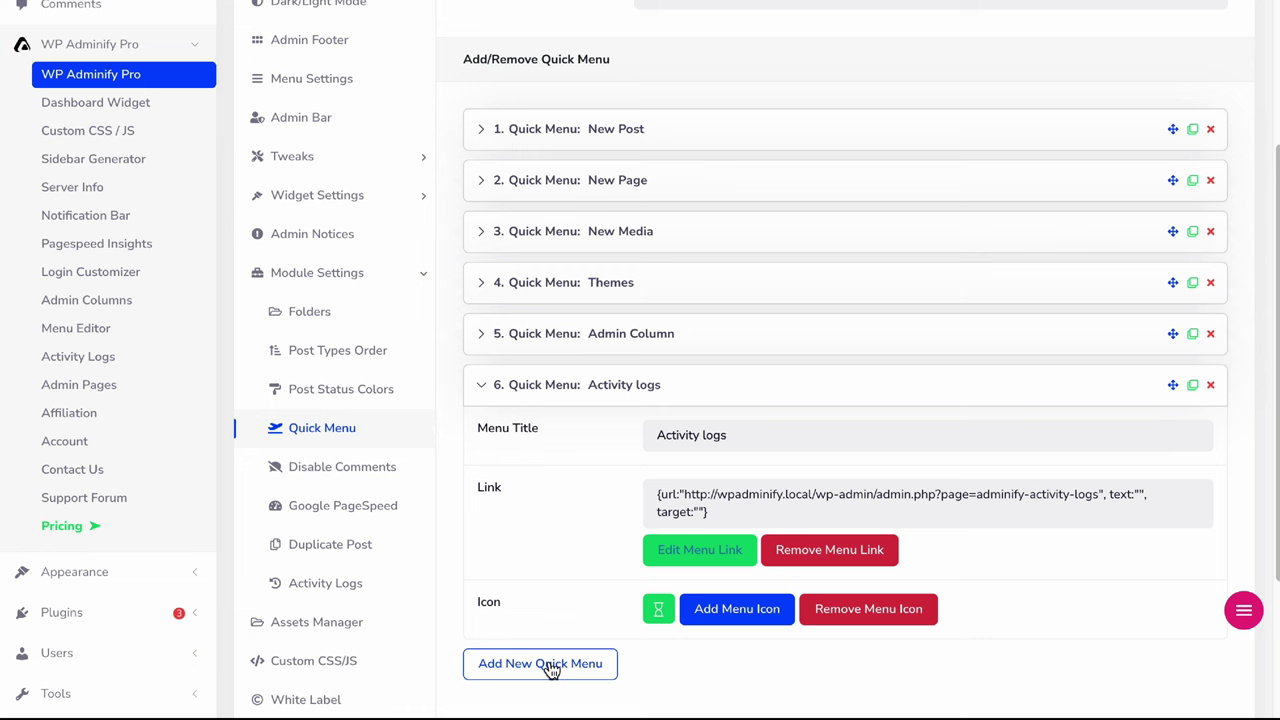
Save the quick menu settings with the newly added menu items.
scroll(742, 318, "up", 1)
scroll(1135, 160, "up", 5)
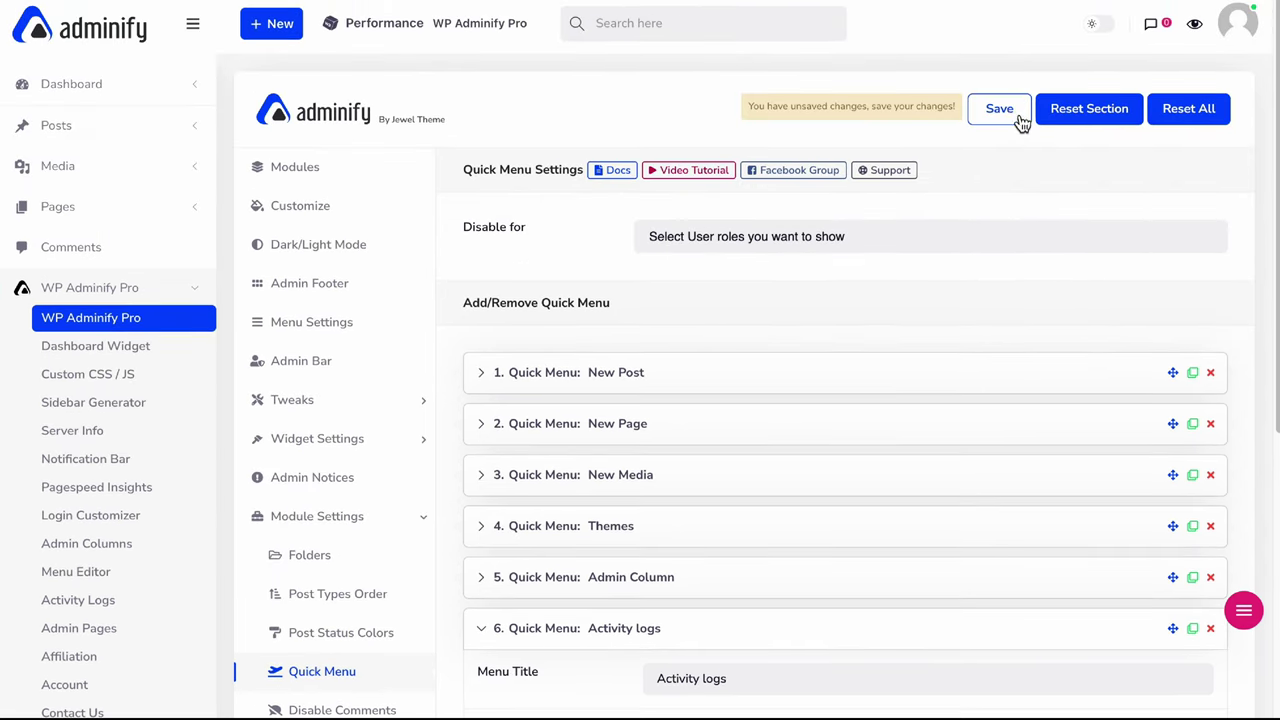
left_click(1004, 112)
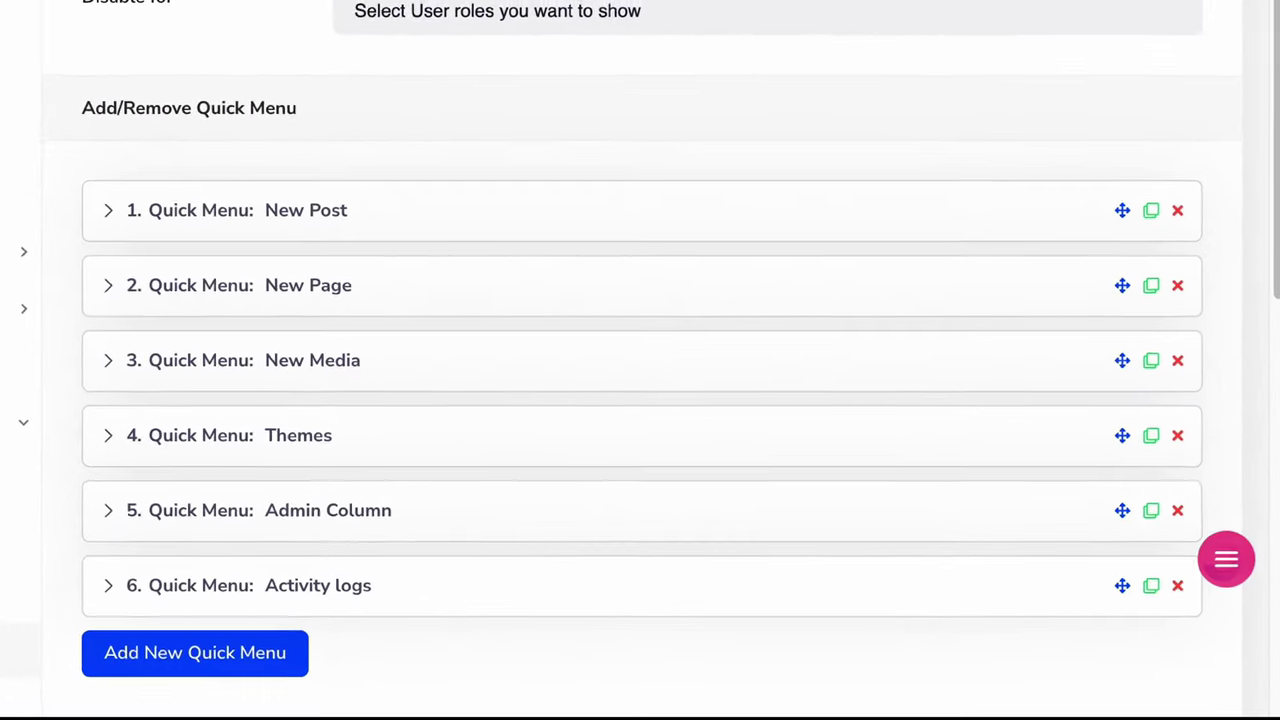
Expand the floating quick menu and go to the Themes page through its cup icon.
left_click(1243, 610)
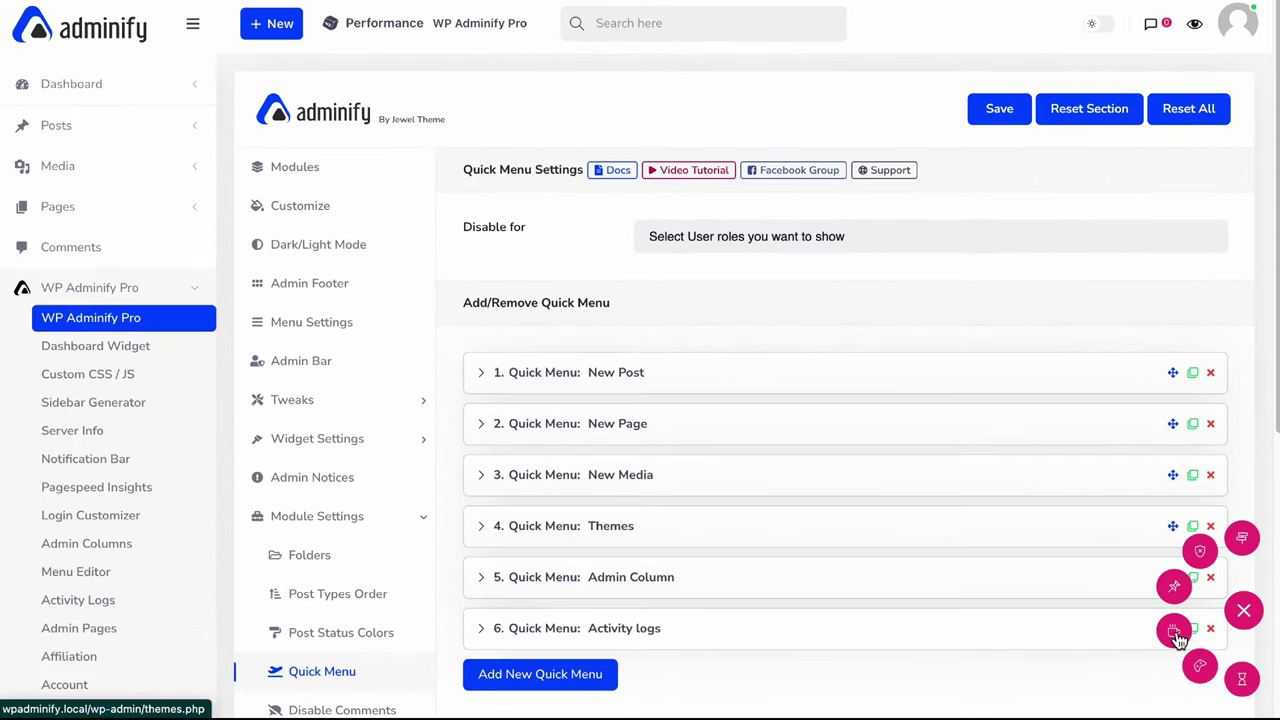
left_click(1121, 596)
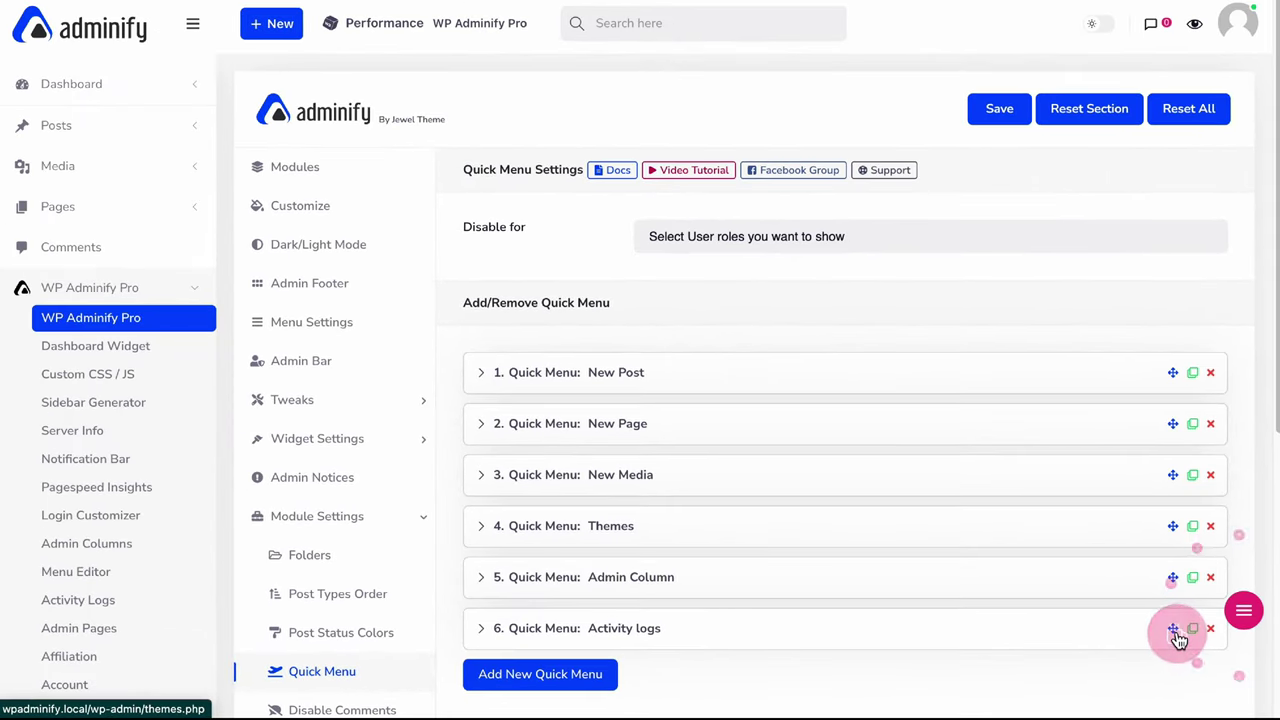
left_click(1178, 640)
Open the Admin Columns page from the floating quick menu's palette icon, then expand and collapse the menu there.
left_click(1244, 612)
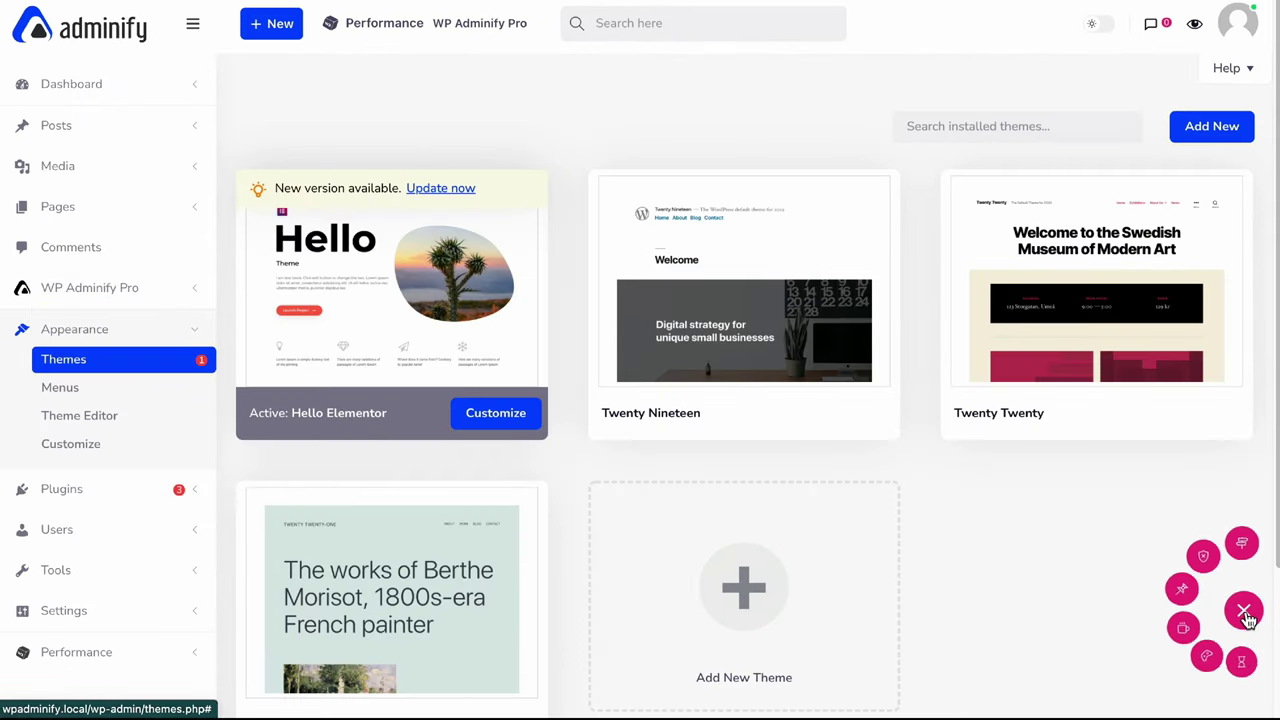
left_click(1201, 668)
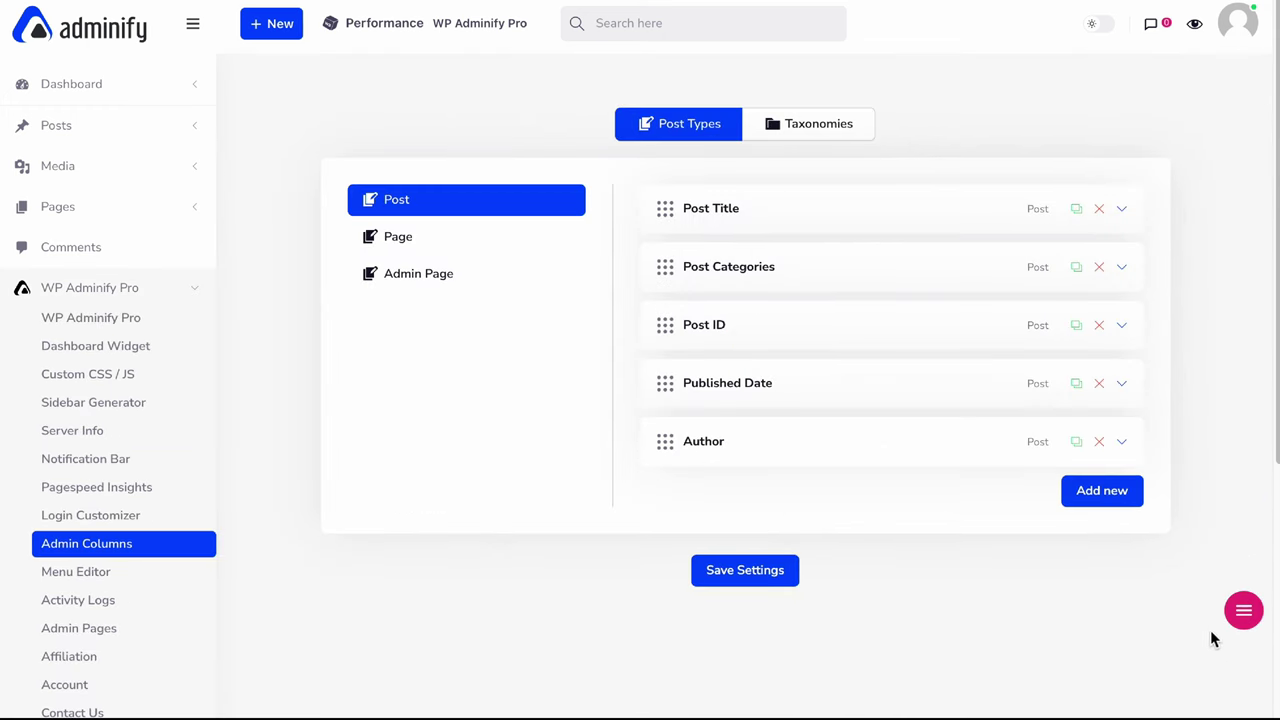
left_click(1243, 612)
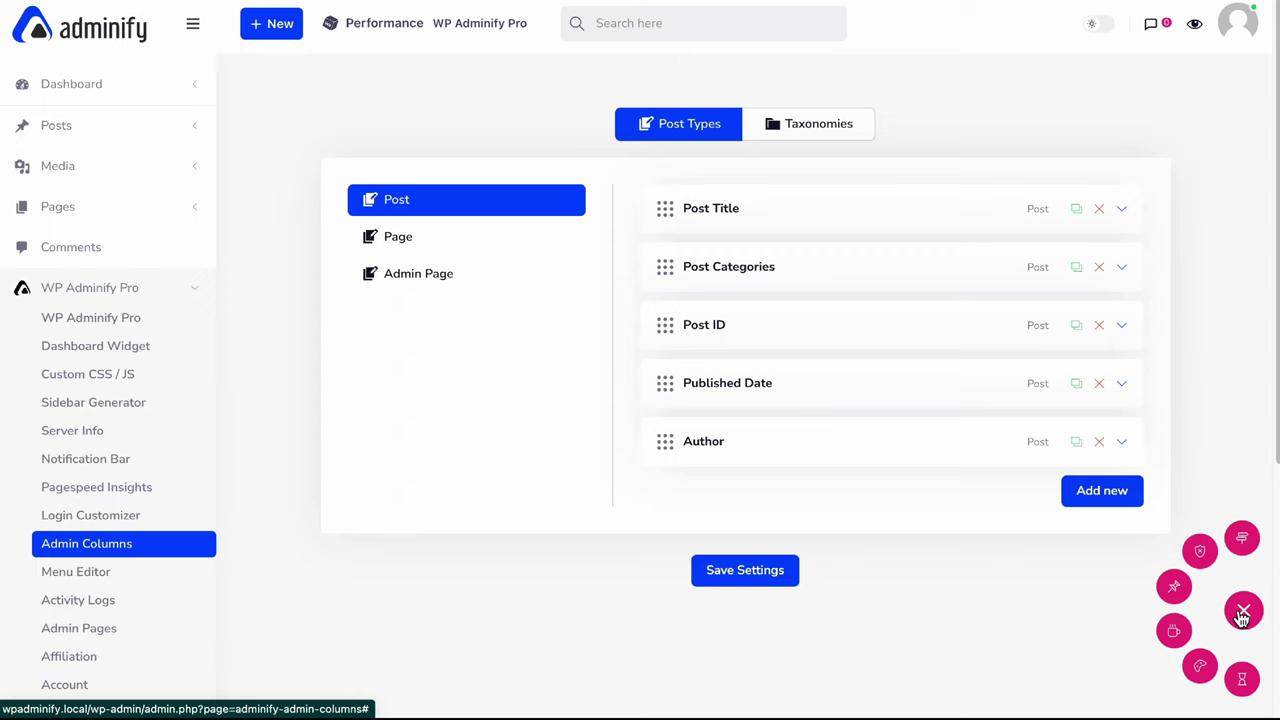
left_click(1243, 612)
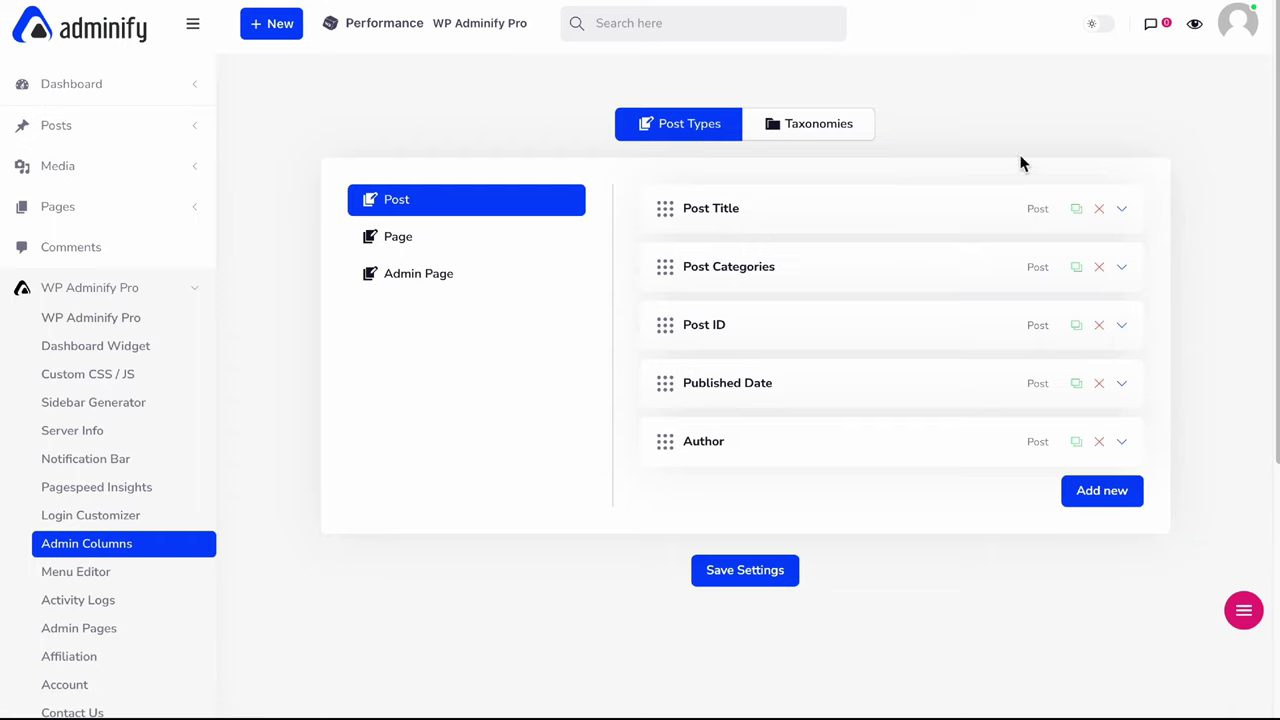
In WP Adminify's Quick Menu module settings, disable the quick menu for the Editor role and save.
left_click(130, 318)
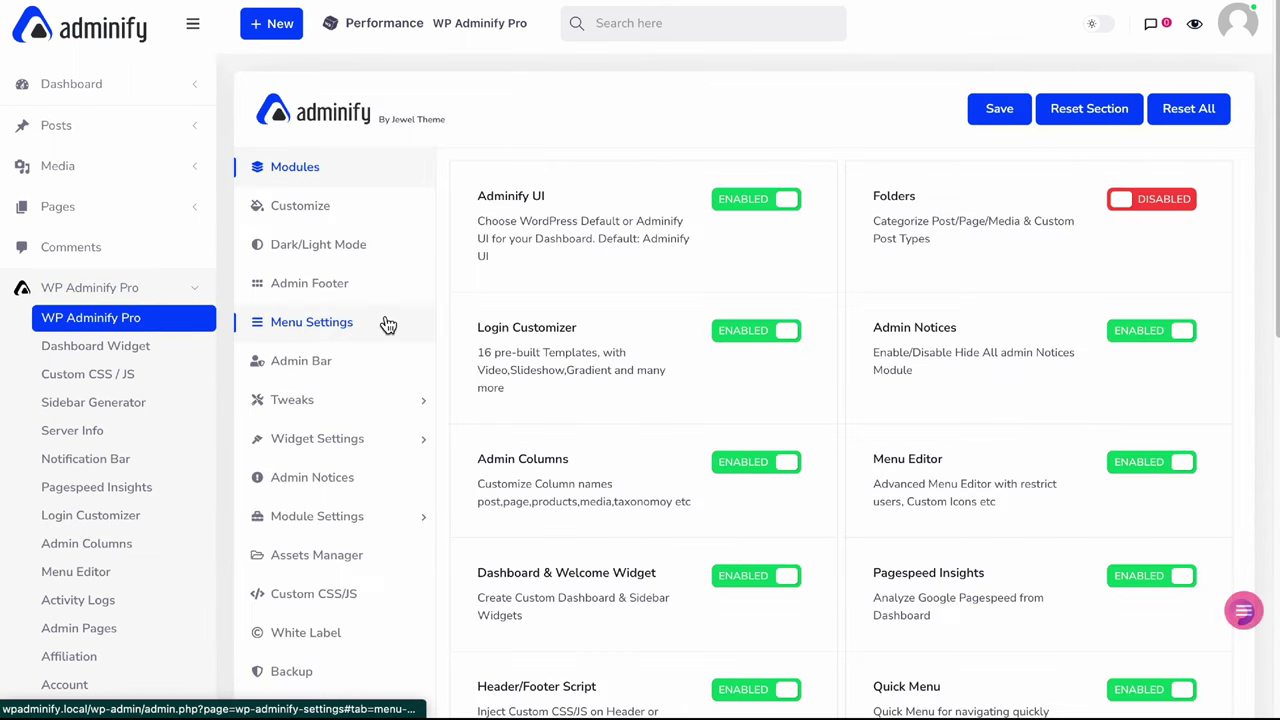
left_click(380, 522)
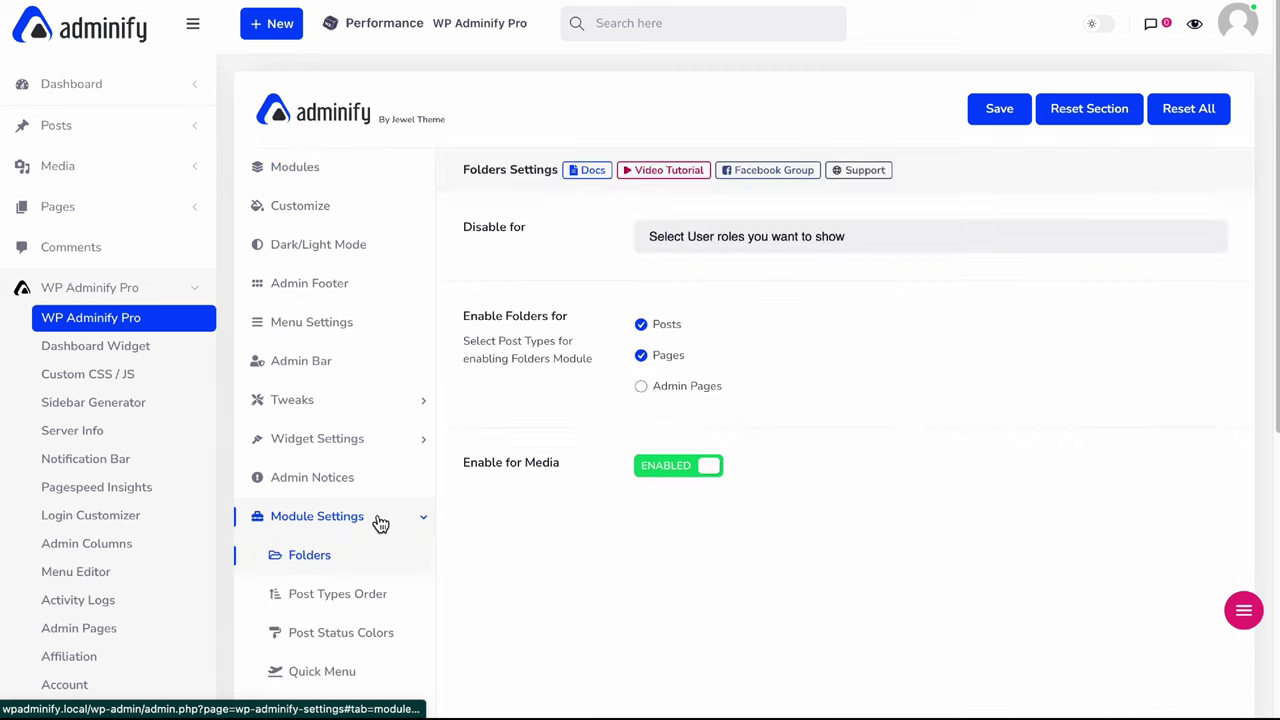
left_click(352, 673)
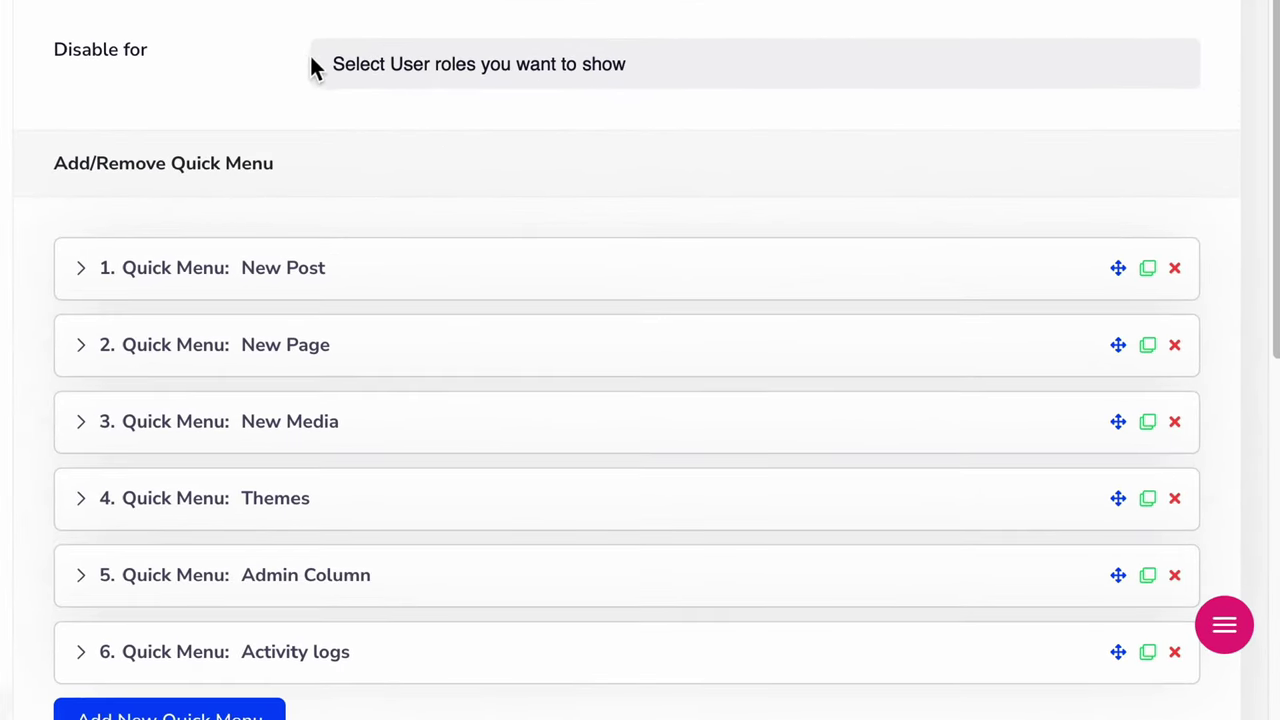
left_click(404, 70)
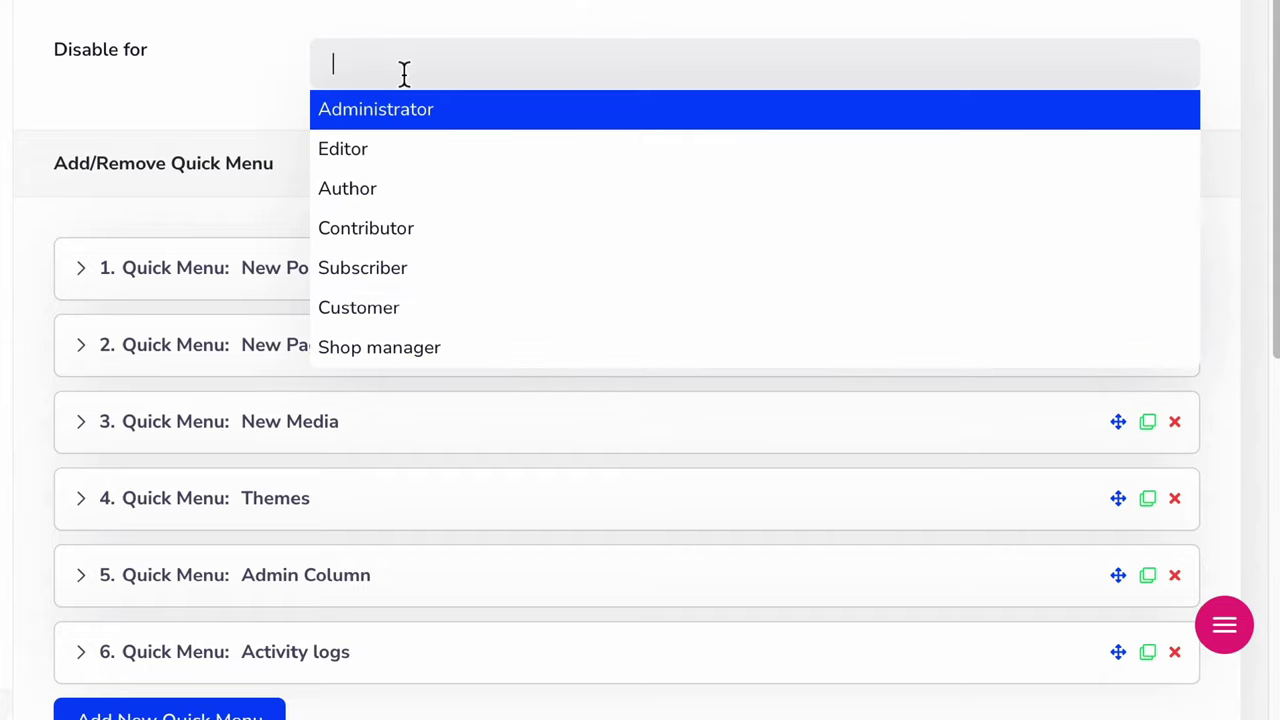
left_click(368, 150)
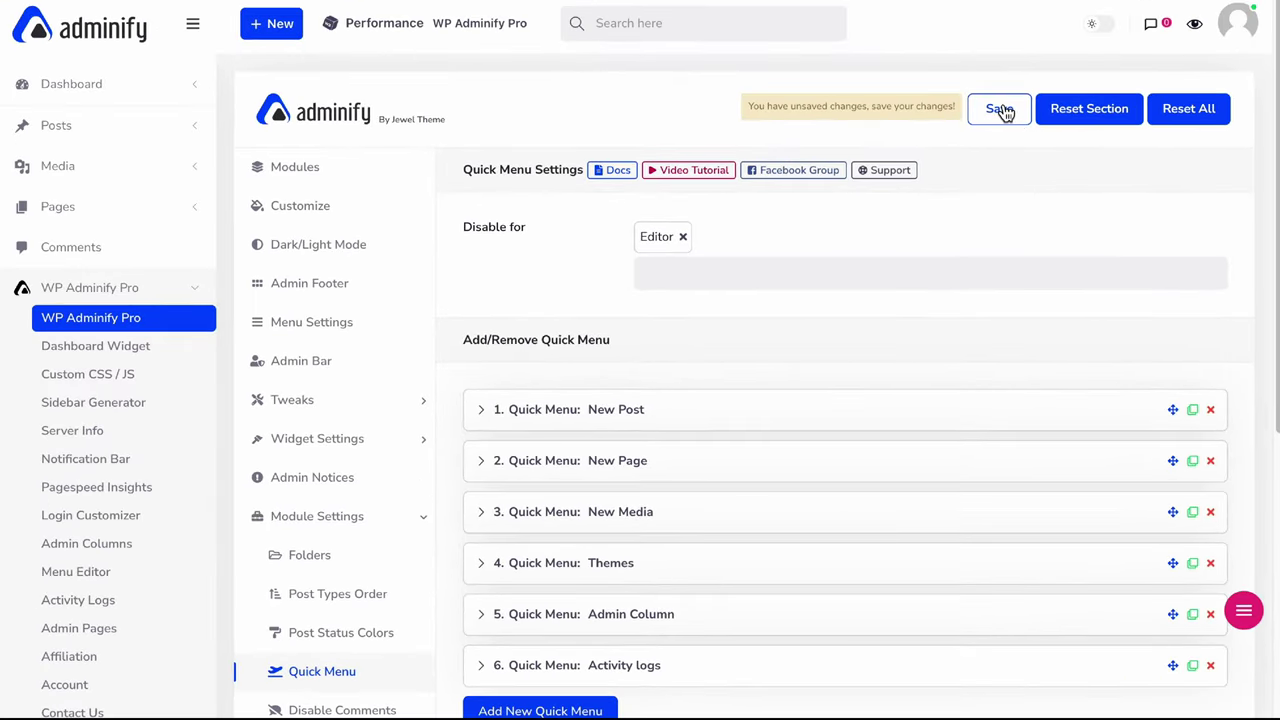
left_click(1000, 110)
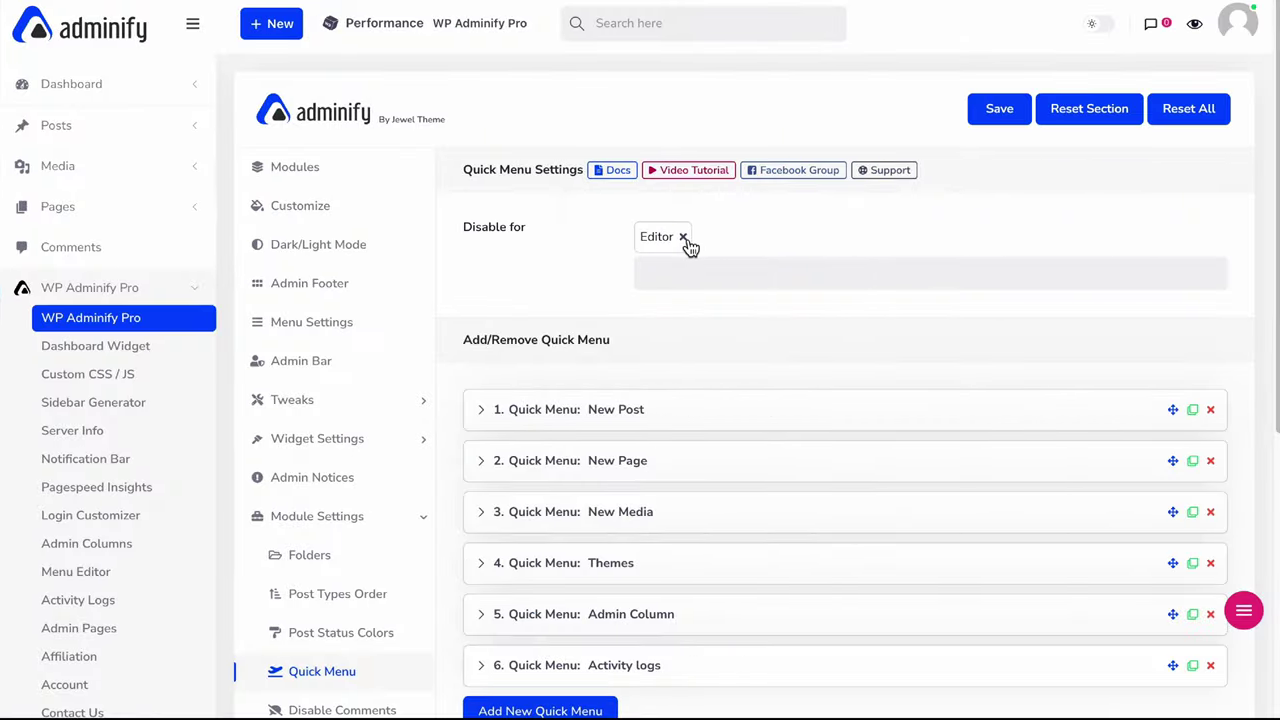
Remove Editor from the roles the quick menu is disabled for and save the settings.
left_click(684, 238)
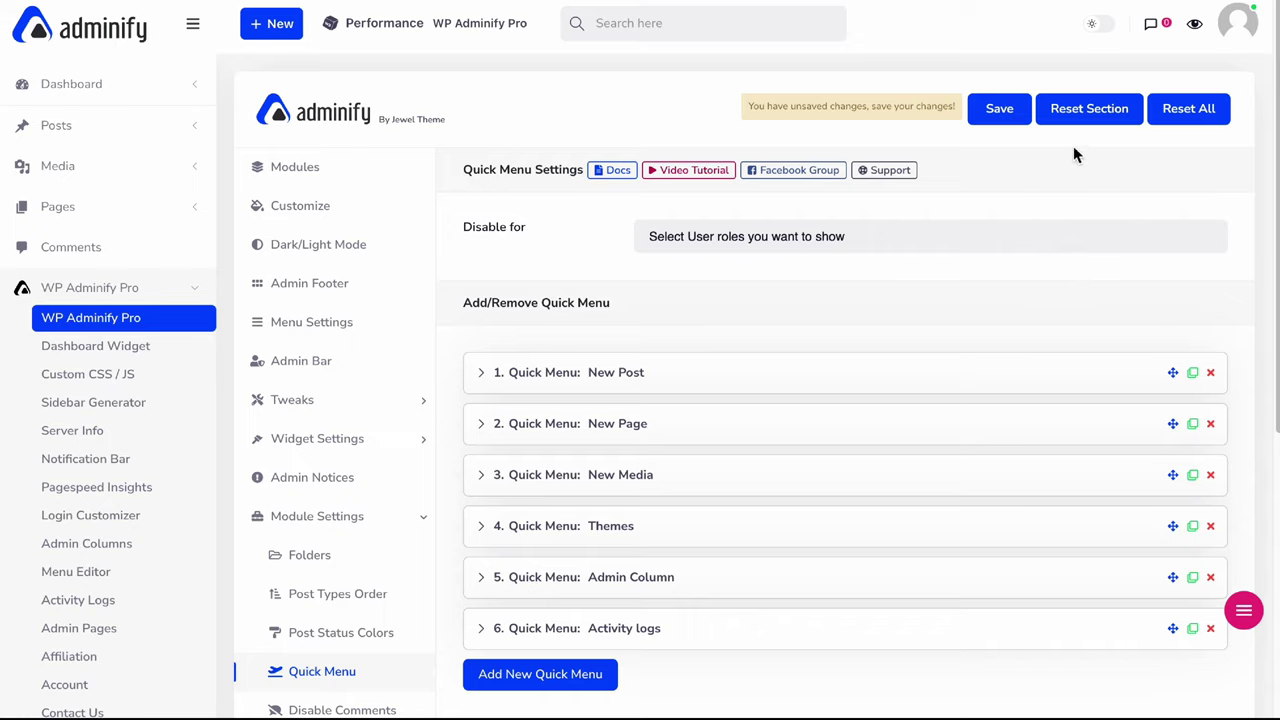
left_click(1000, 110)
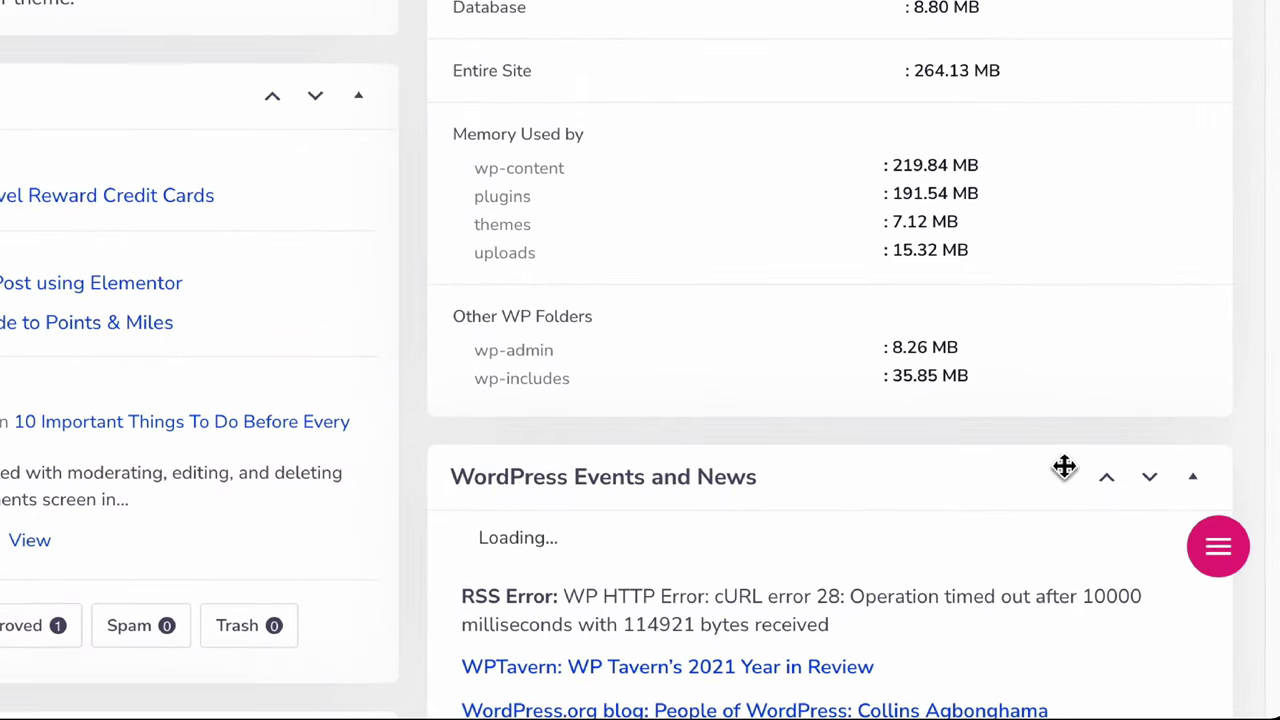
Expand the floating quick menu on the dashboard to check its items and collapse it again.
left_click(1245, 552)
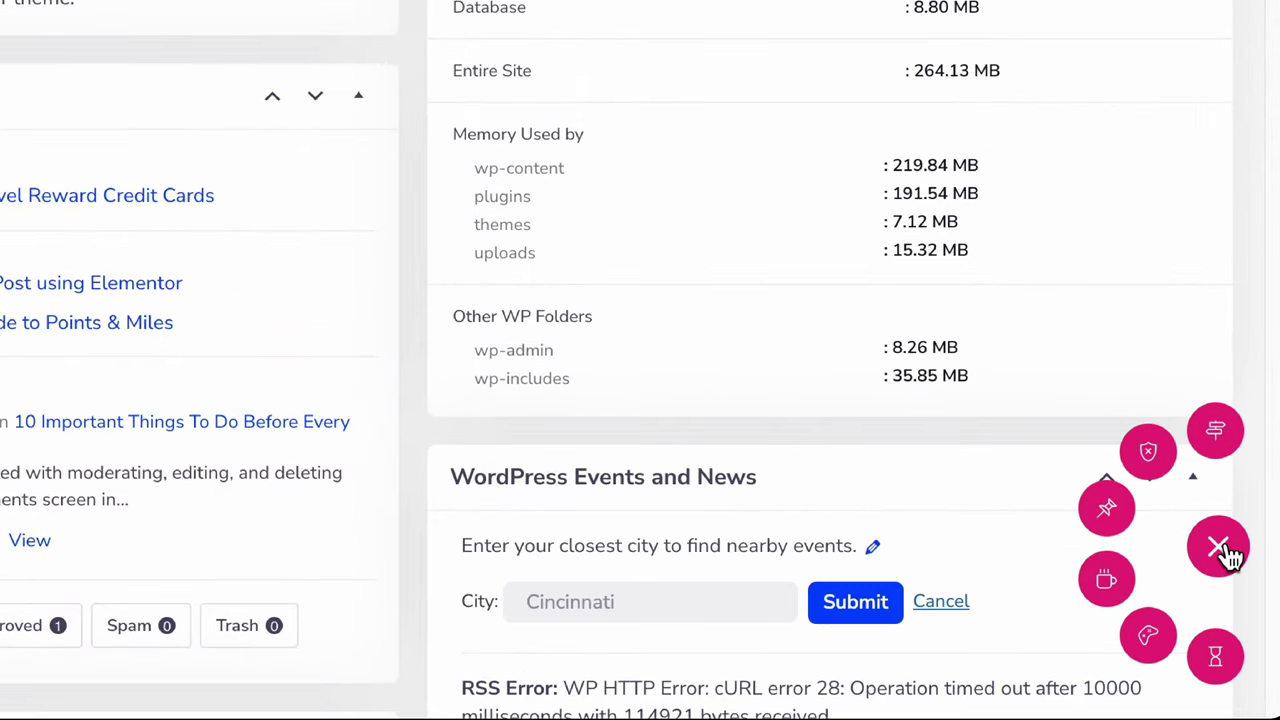
left_click(1218, 547)
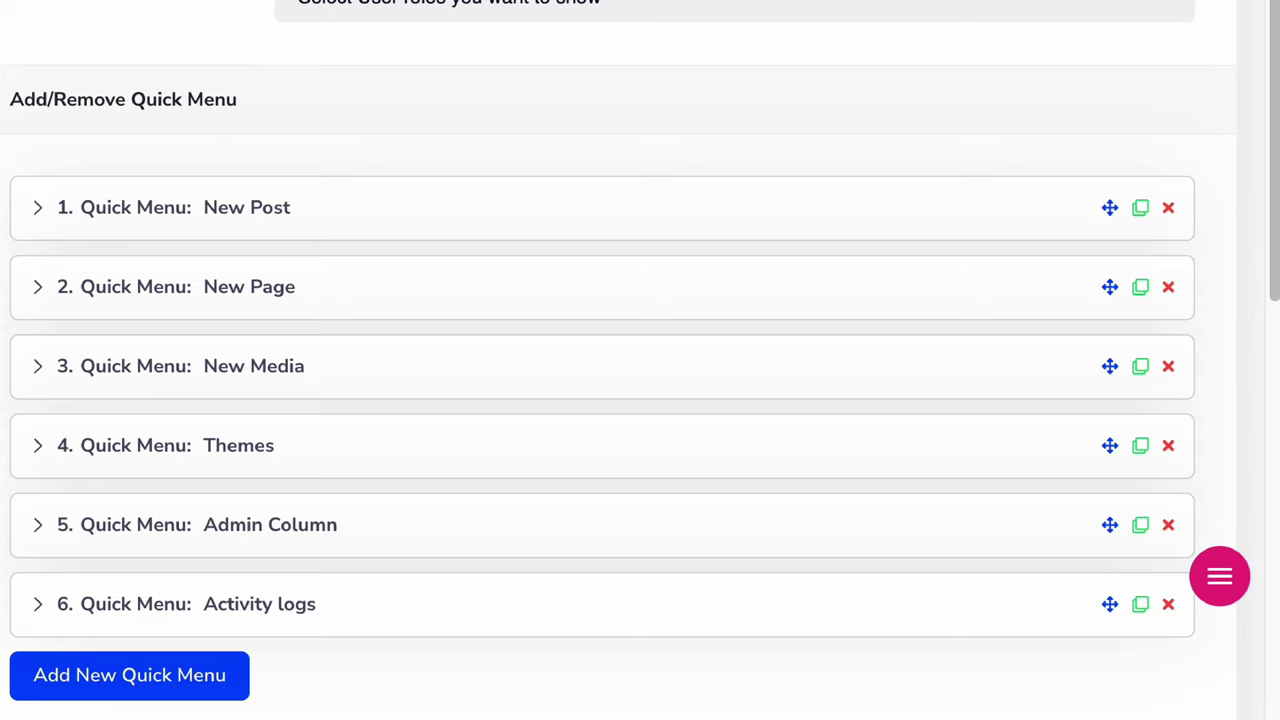